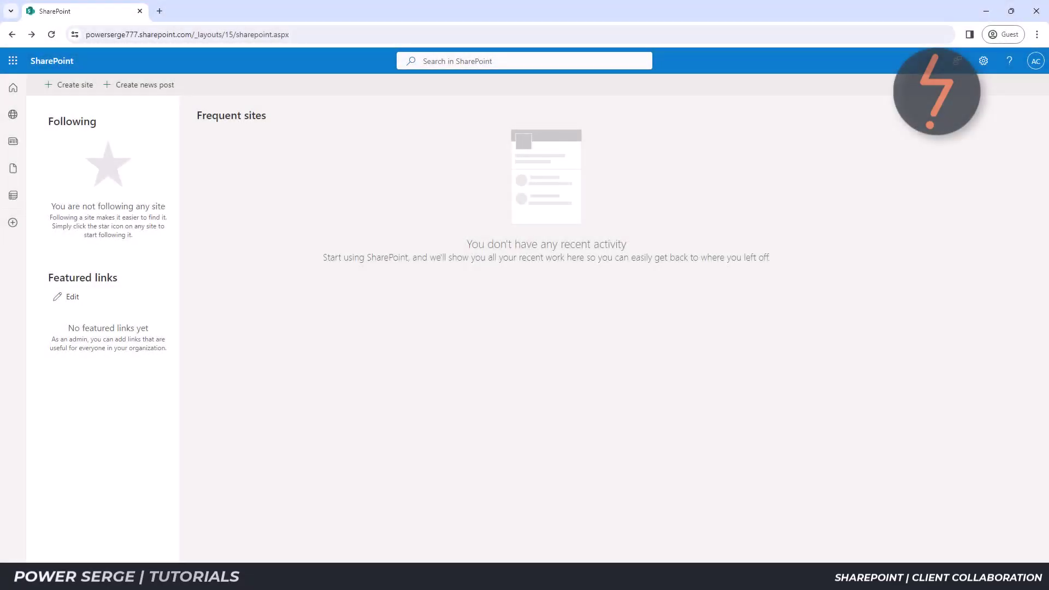
Start a new Team site using the Standard team template.
left_click(82, 99)
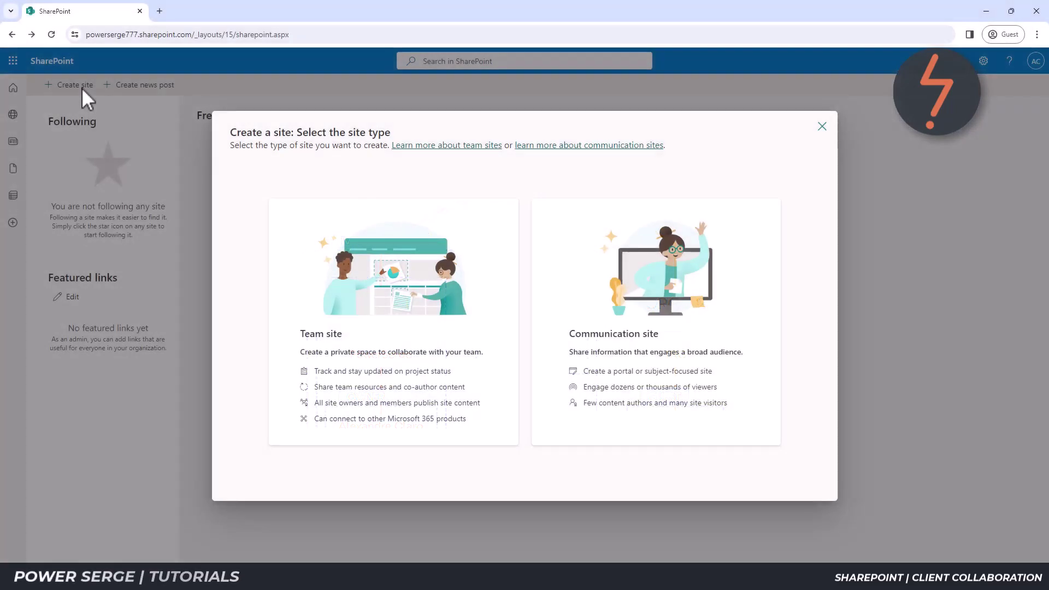
left_click(304, 247)
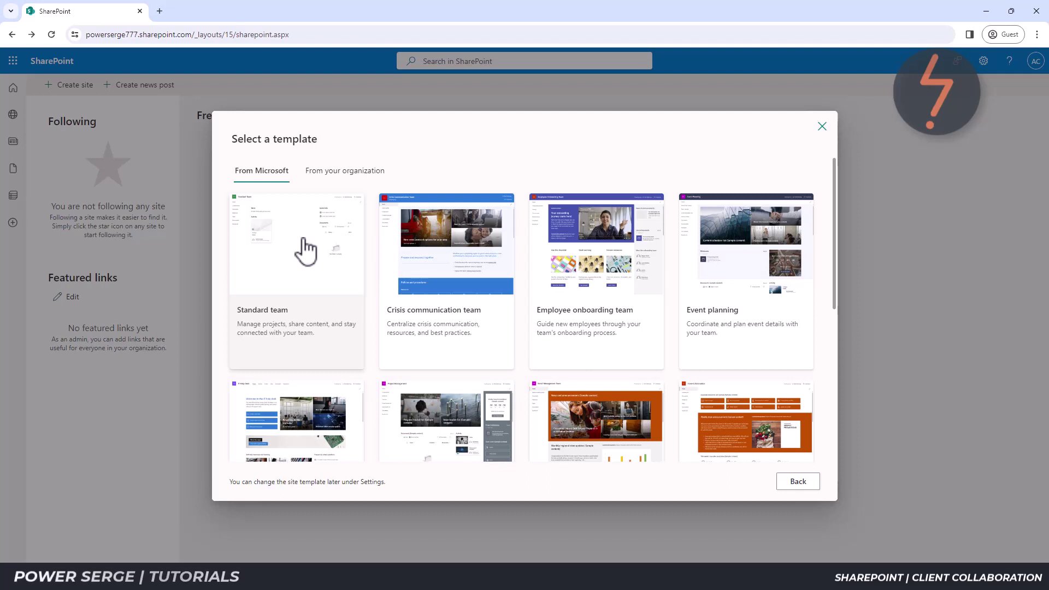
left_click(306, 251)
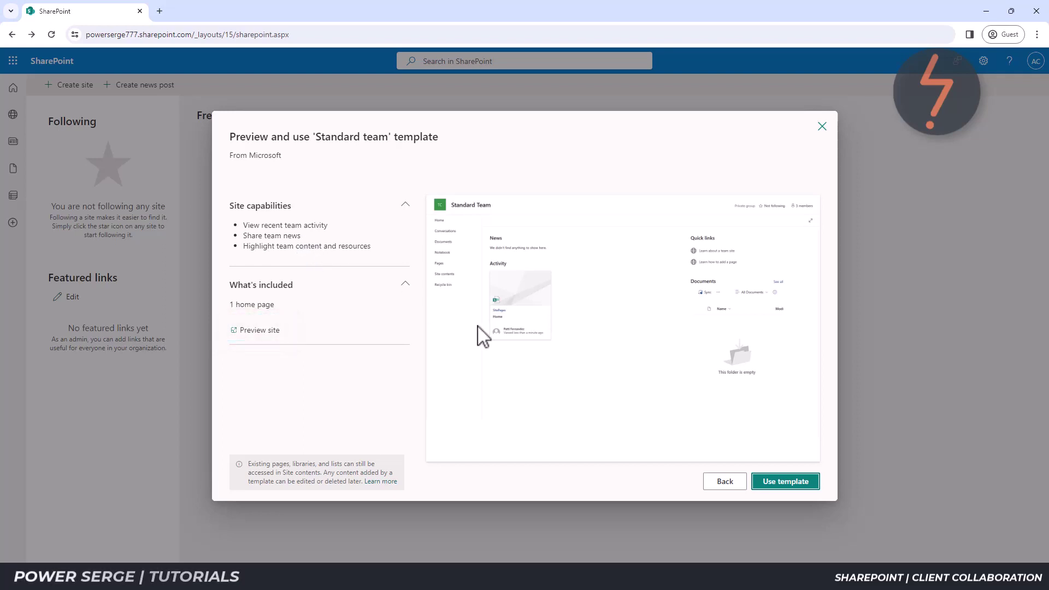
left_click(779, 482)
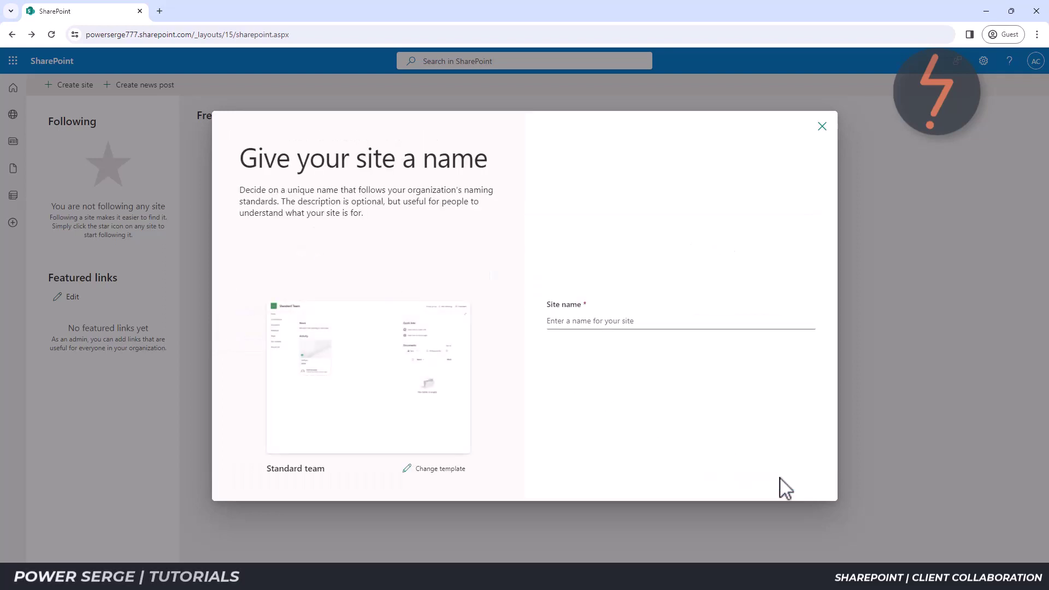
Name the site 'Example Client Collaboration' with description 'Client Collaboration' and continue.
left_click(631, 324)
type("Example Cli")
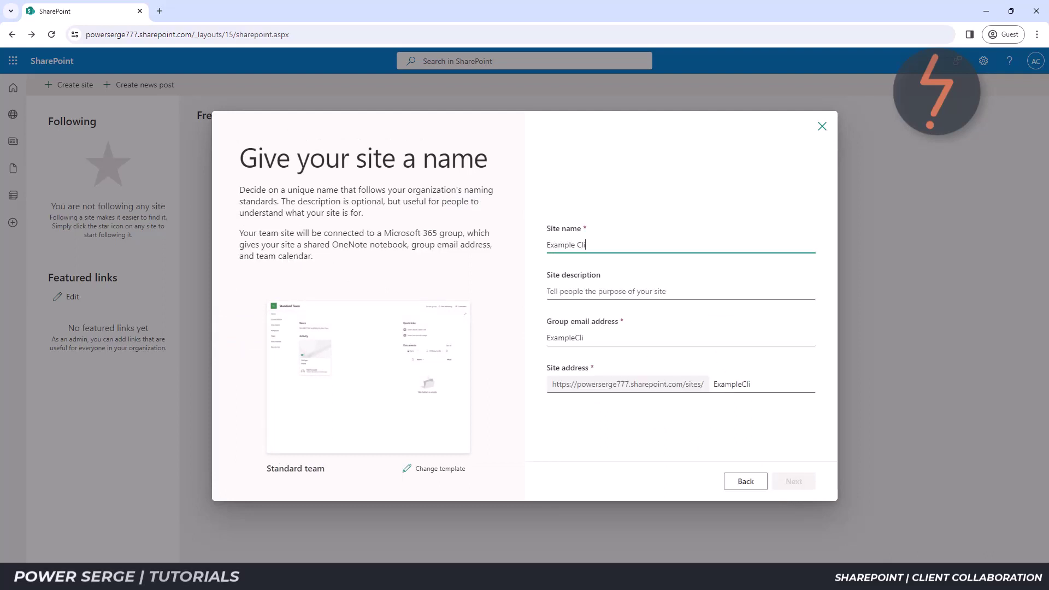
type("ent Collaboration")
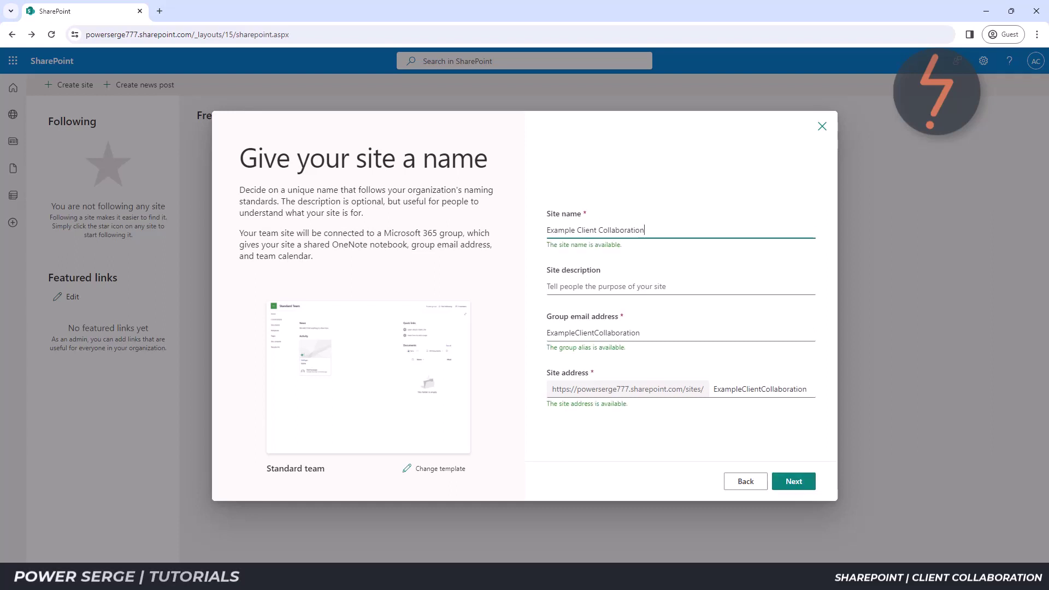
left_click(665, 290)
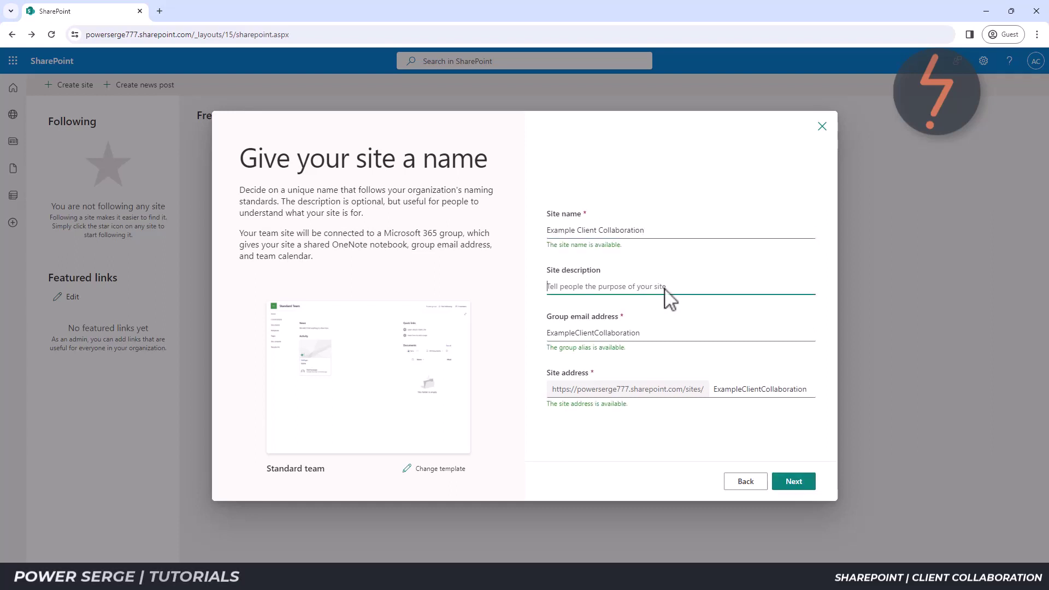
type("Client Collaboration")
left_click(519, 323)
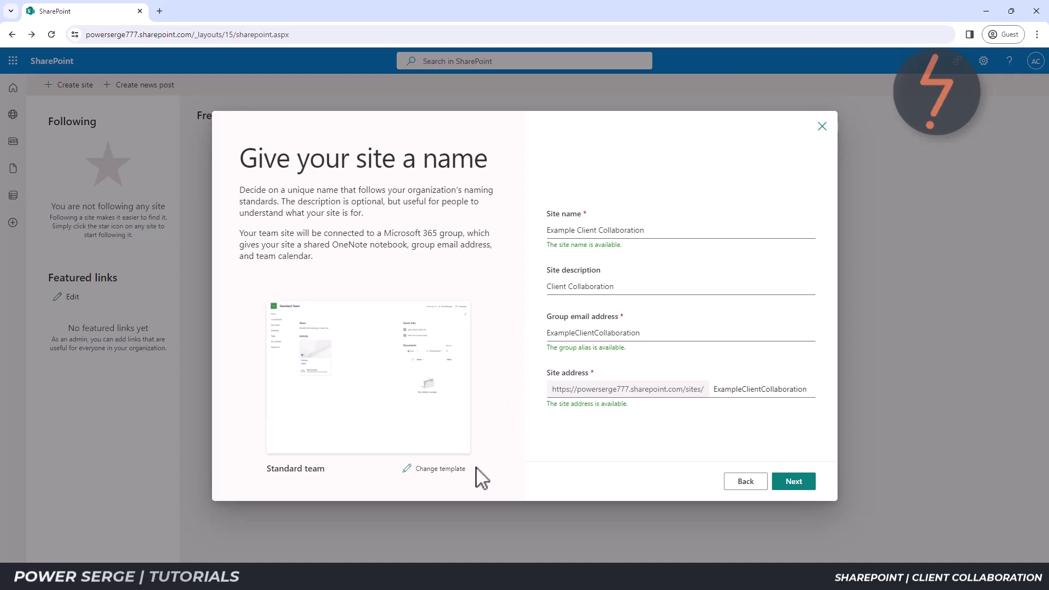
left_click(802, 488)
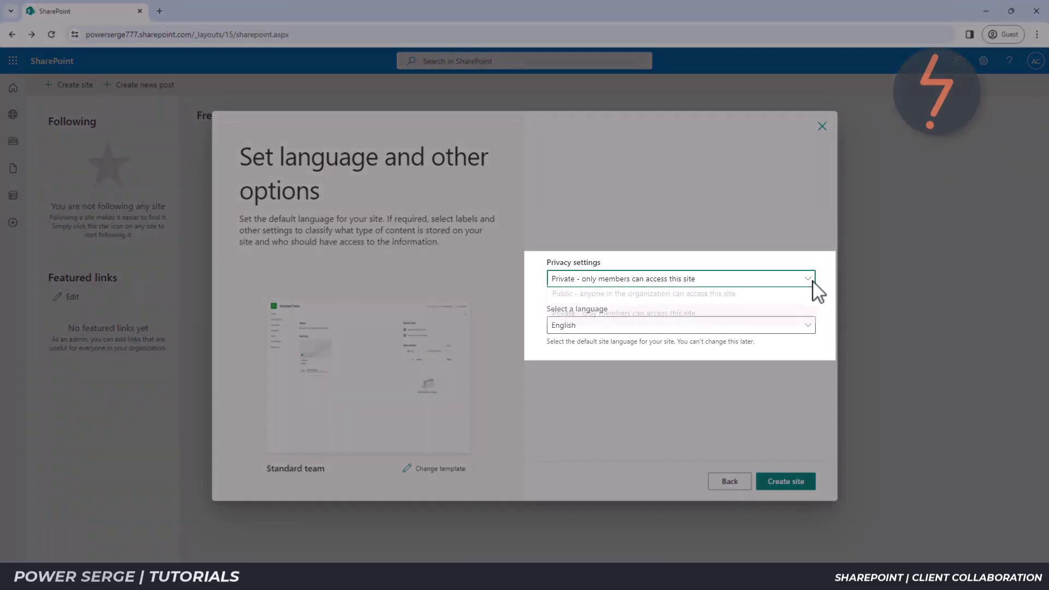
Keep the privacy setting at Private and create the site.
left_click(813, 281)
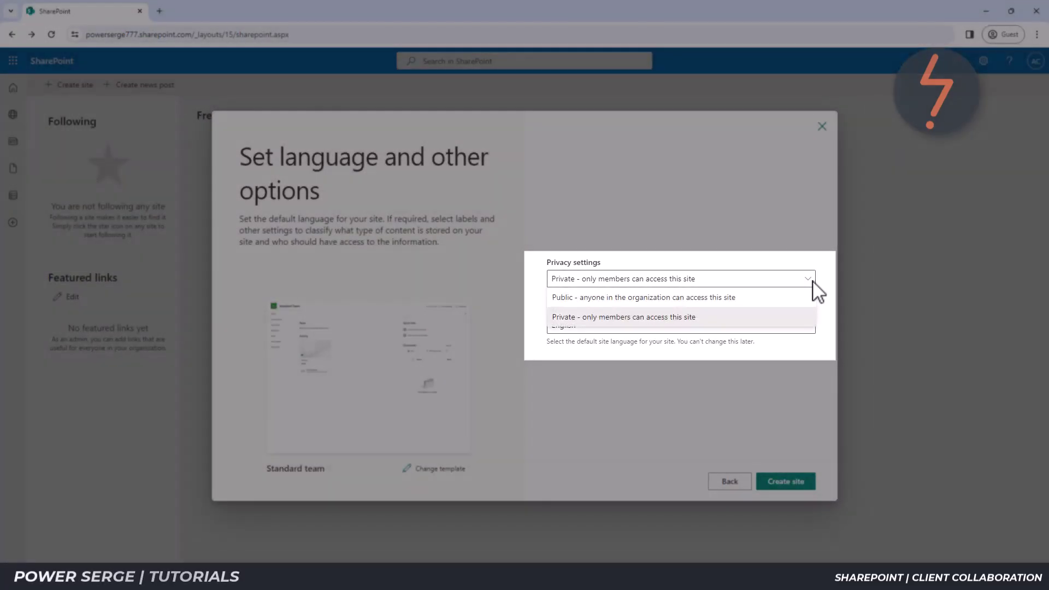
left_click(814, 282)
left_click(805, 481)
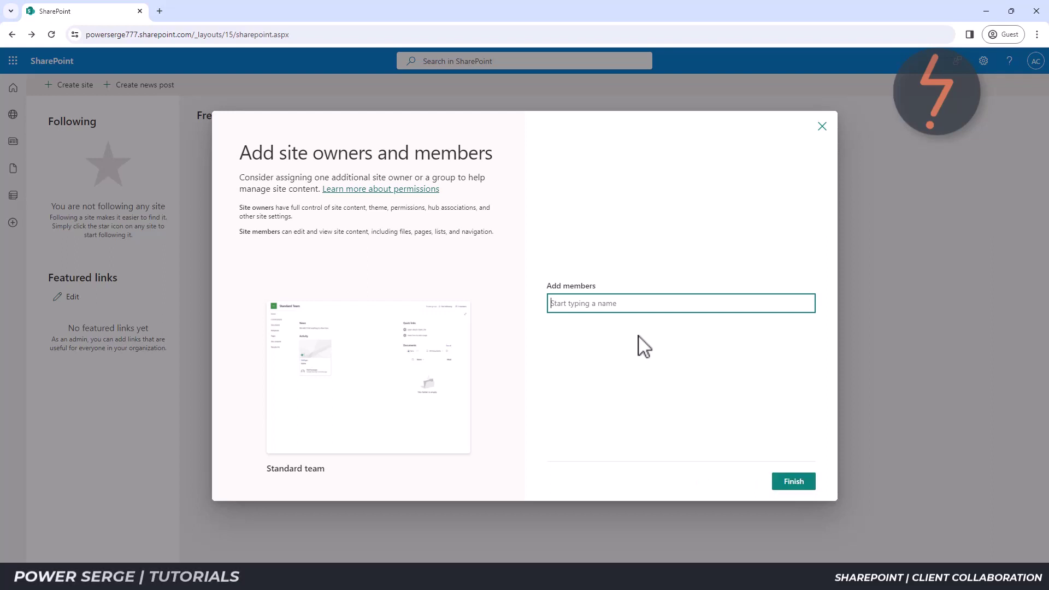
Finish site setup without adding any owners or members.
left_click(782, 475)
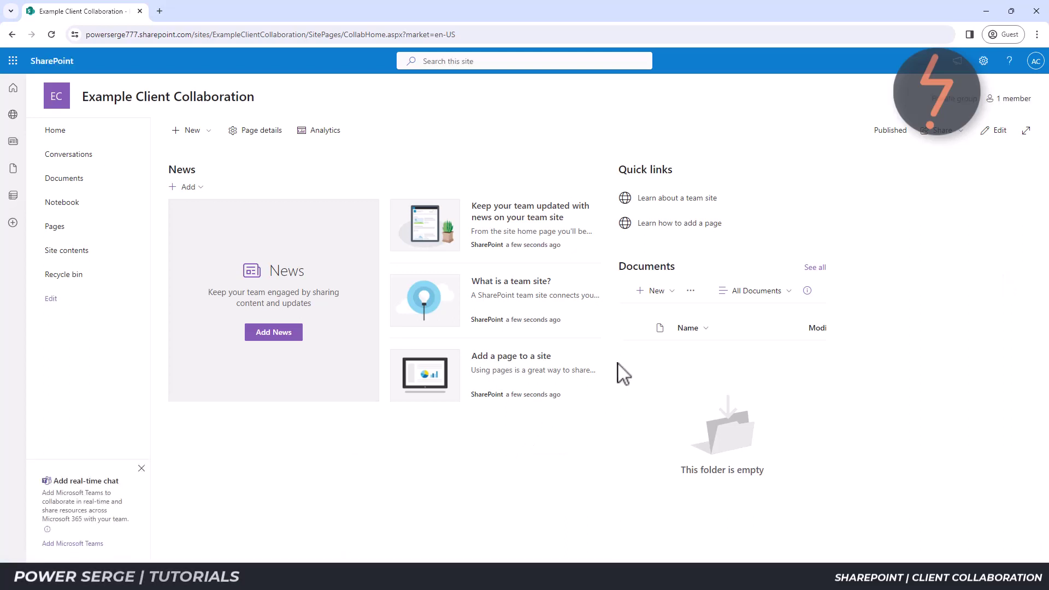
Edit the home page and delete the Quick links and News web parts.
left_click(996, 131)
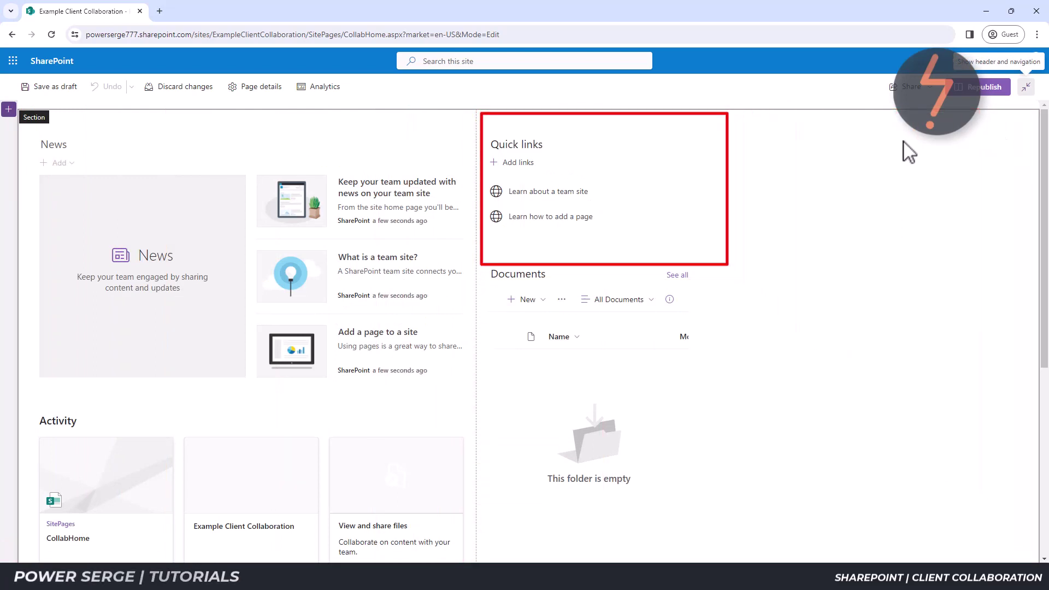
left_click(628, 169)
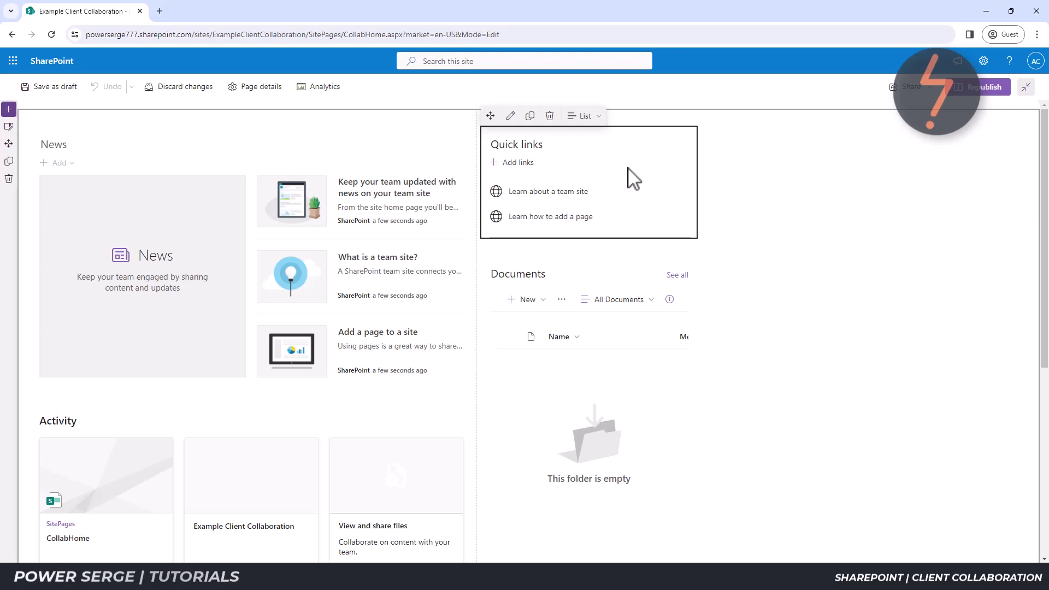
left_click(549, 115)
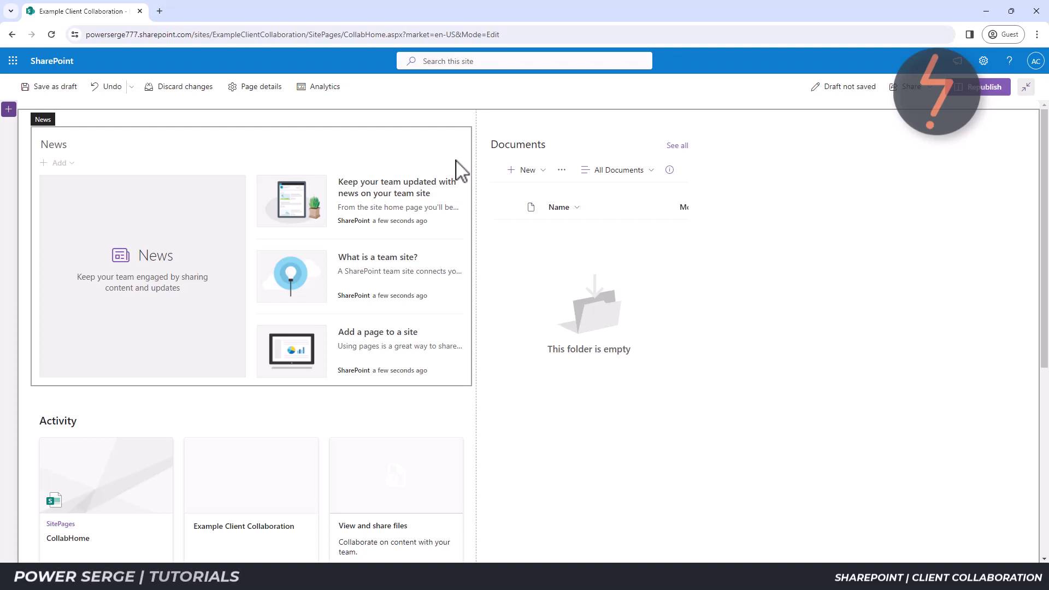
left_click(455, 161)
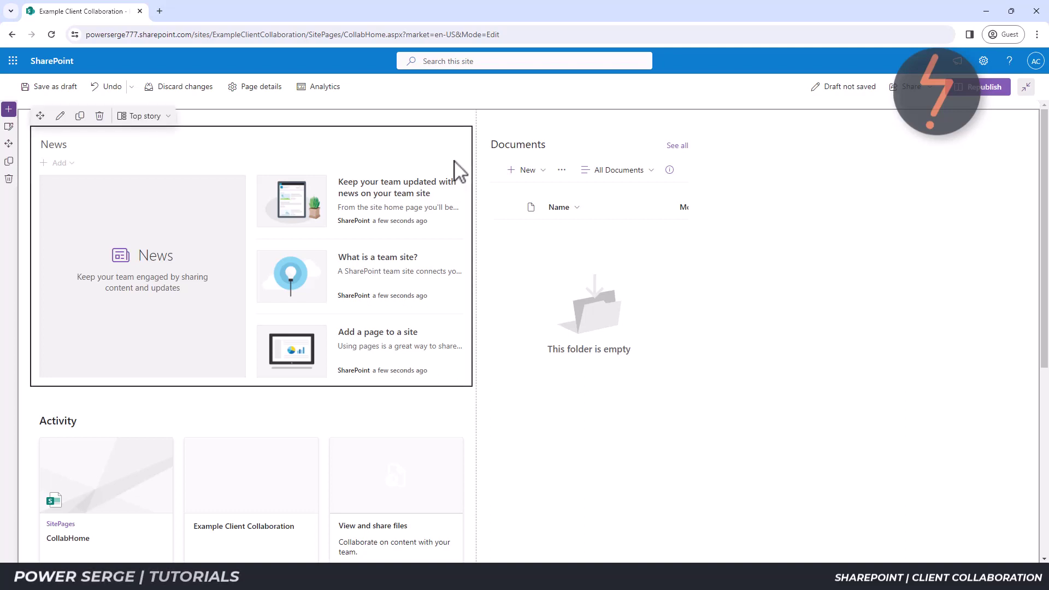
left_click(100, 116)
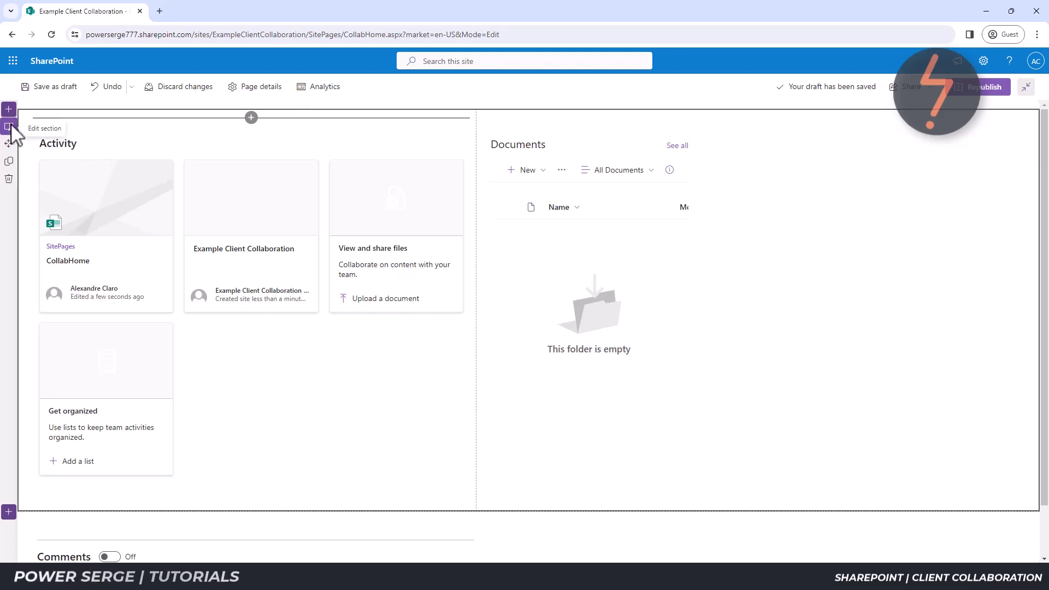
Change the page section to a one-column layout.
left_click(9, 127)
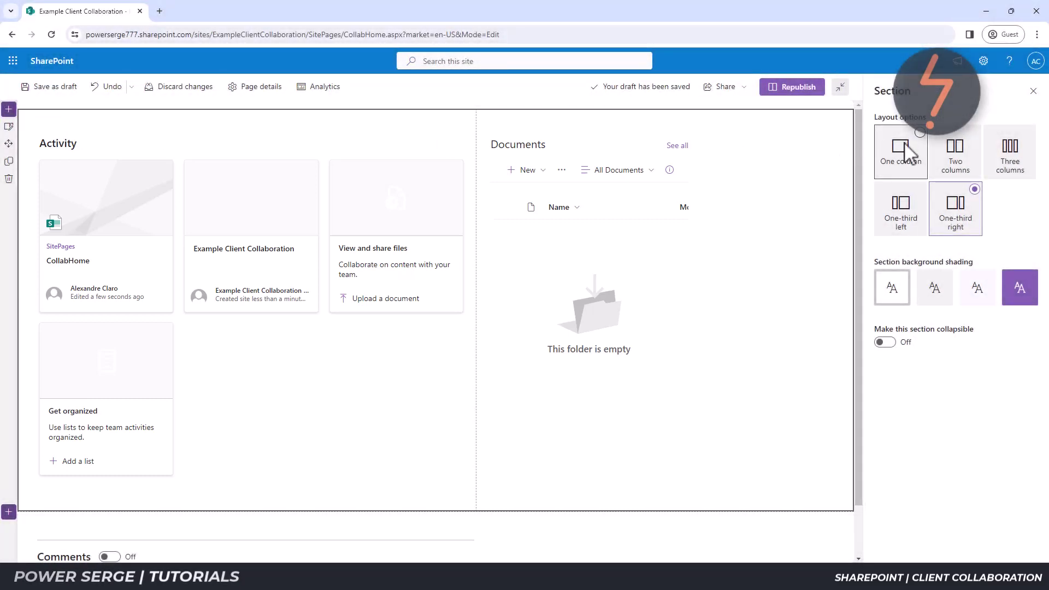
left_click(909, 155)
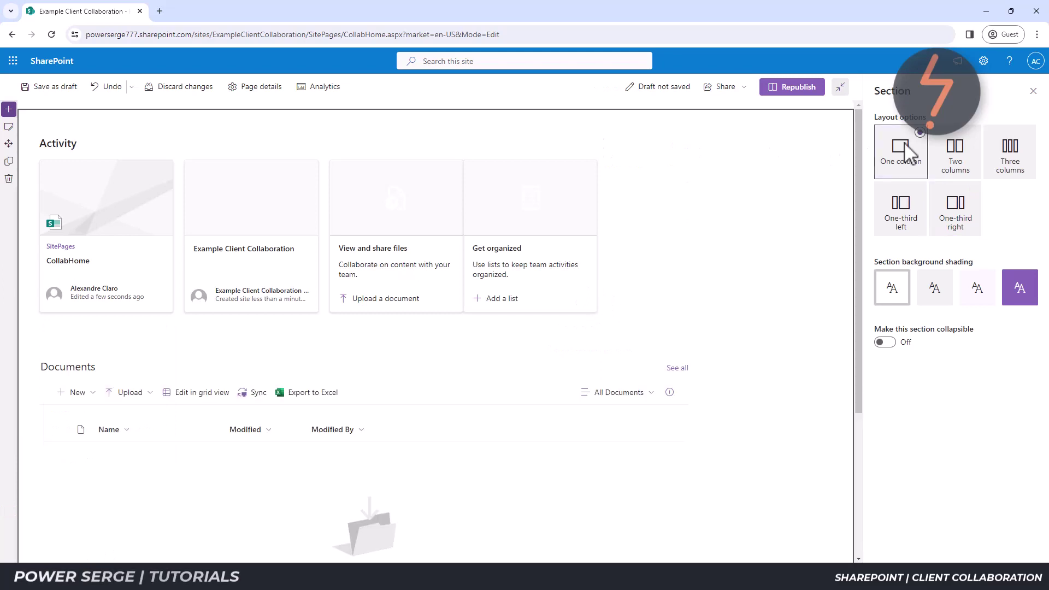
left_click(1033, 92)
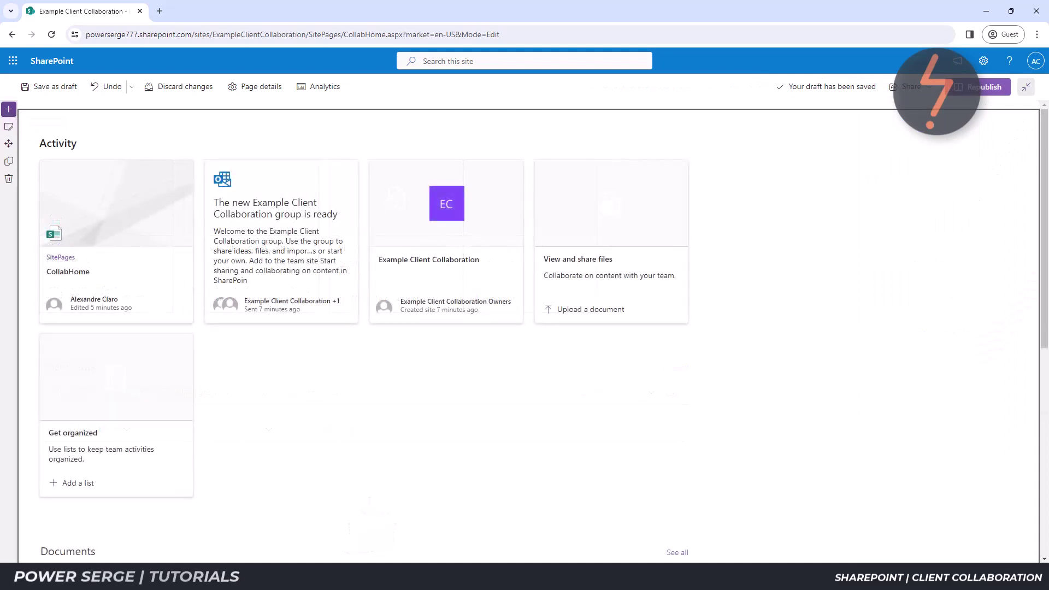
Move the Documents web part above the Activity web part.
scroll(524, 328, "down", 2)
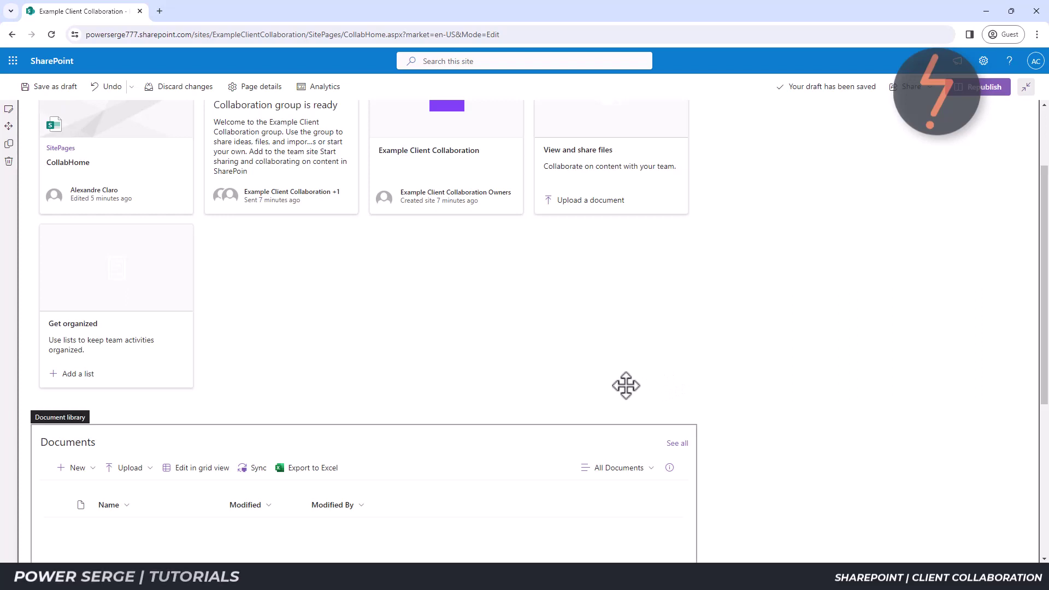
left_click_drag(153, 499, 153, 499)
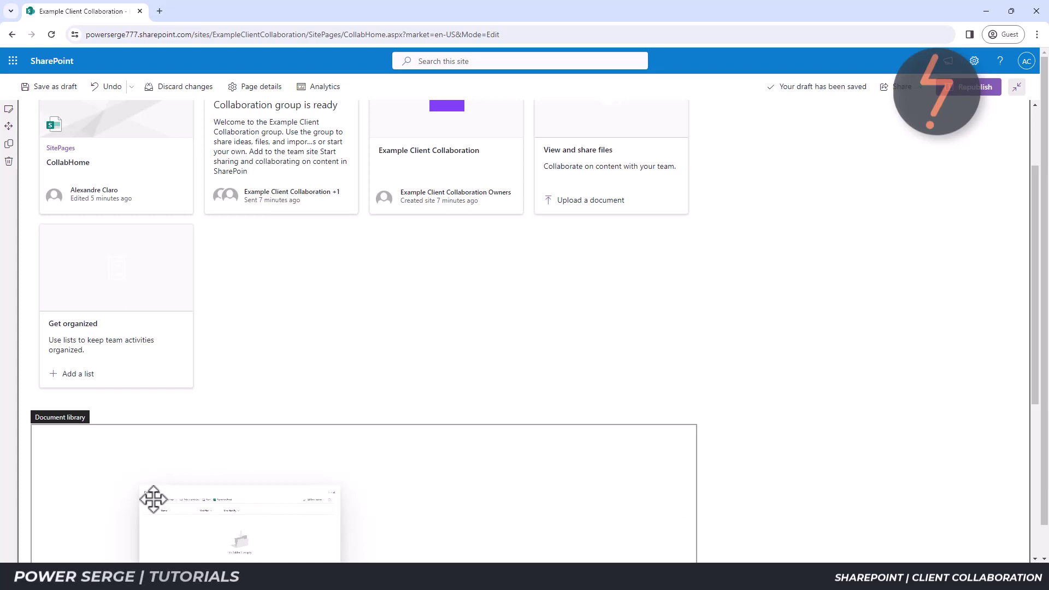
left_click_drag(153, 499, 226, 129)
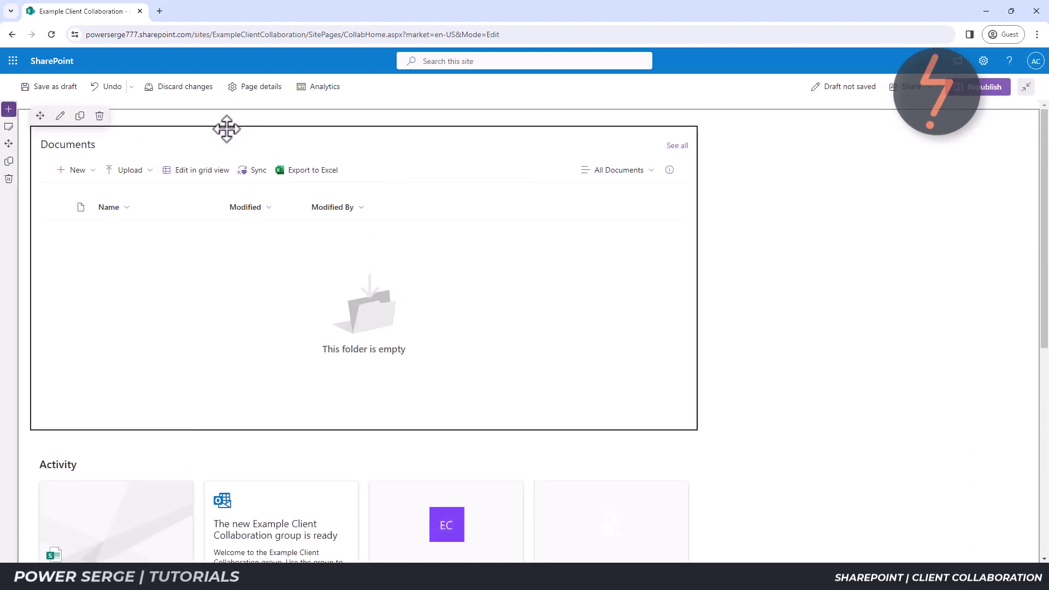
Republish the edited home page and confirm the republish.
left_click(916, 254)
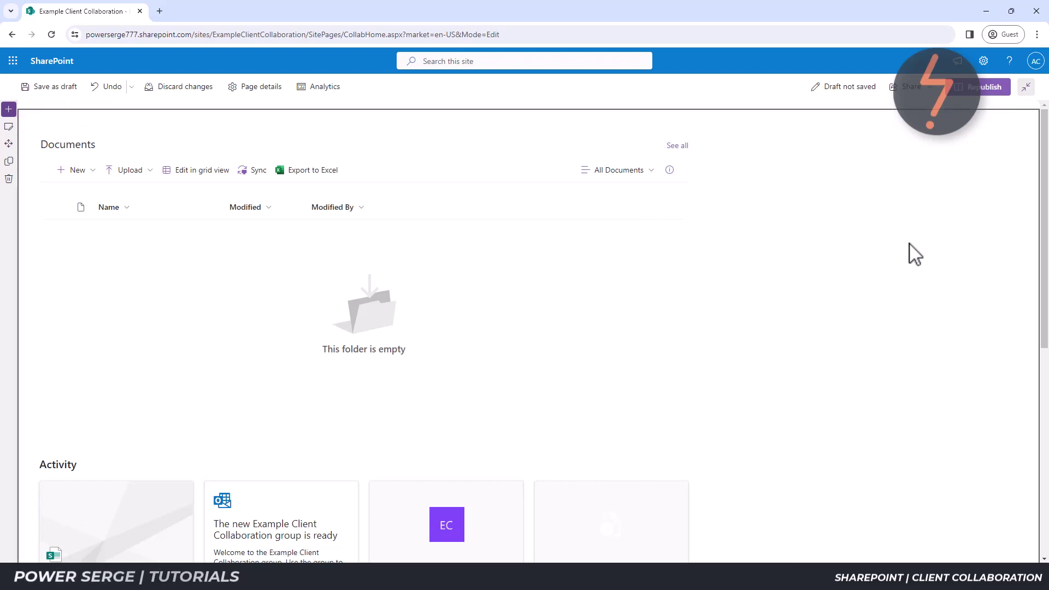
left_click(984, 89)
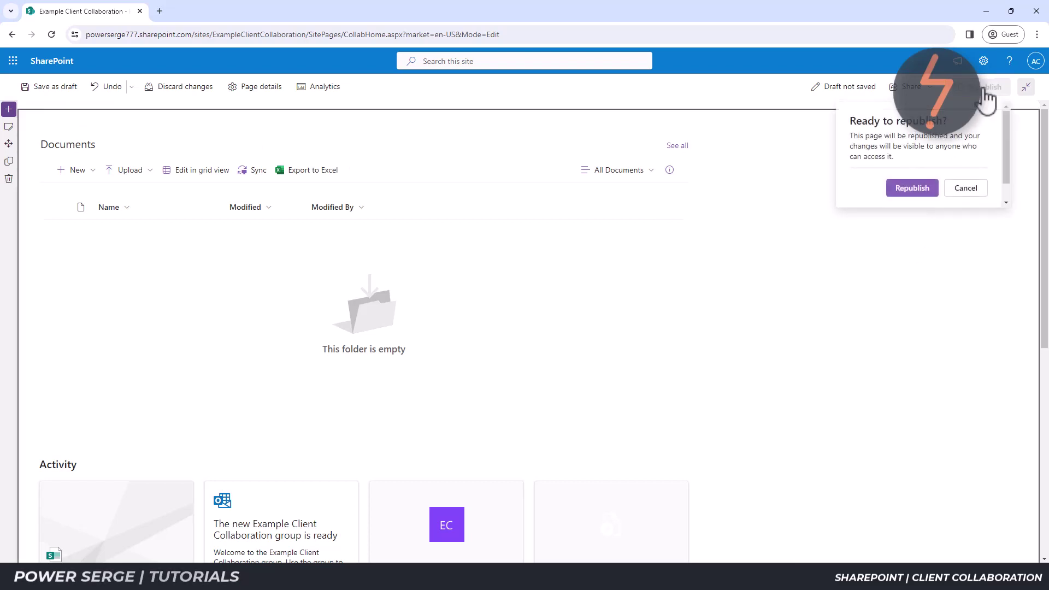
left_click(914, 188)
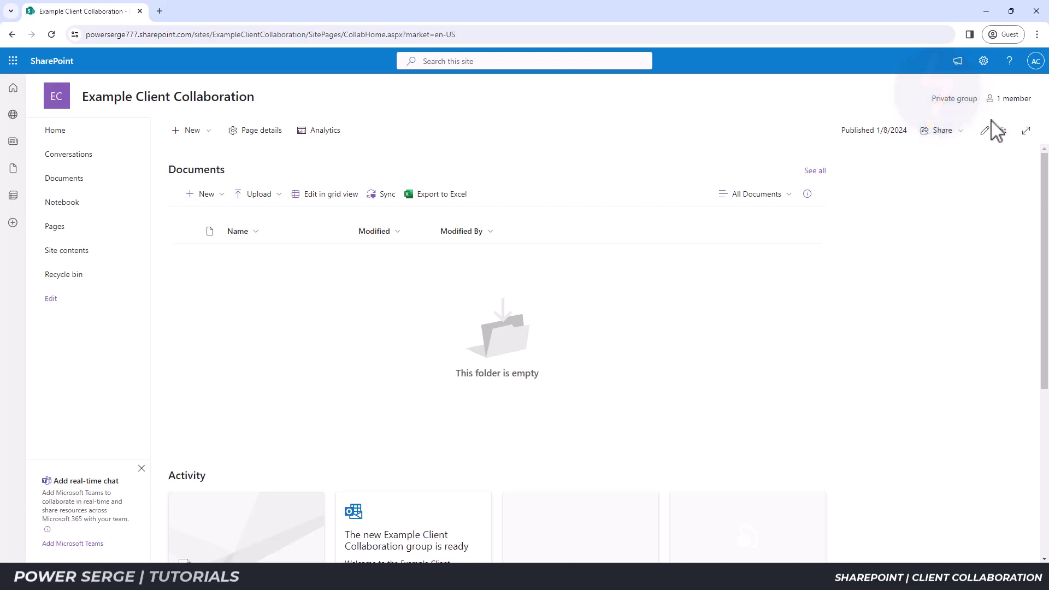
From the site's member list, follow the Add members link to the group in Outlook.
left_click(1012, 99)
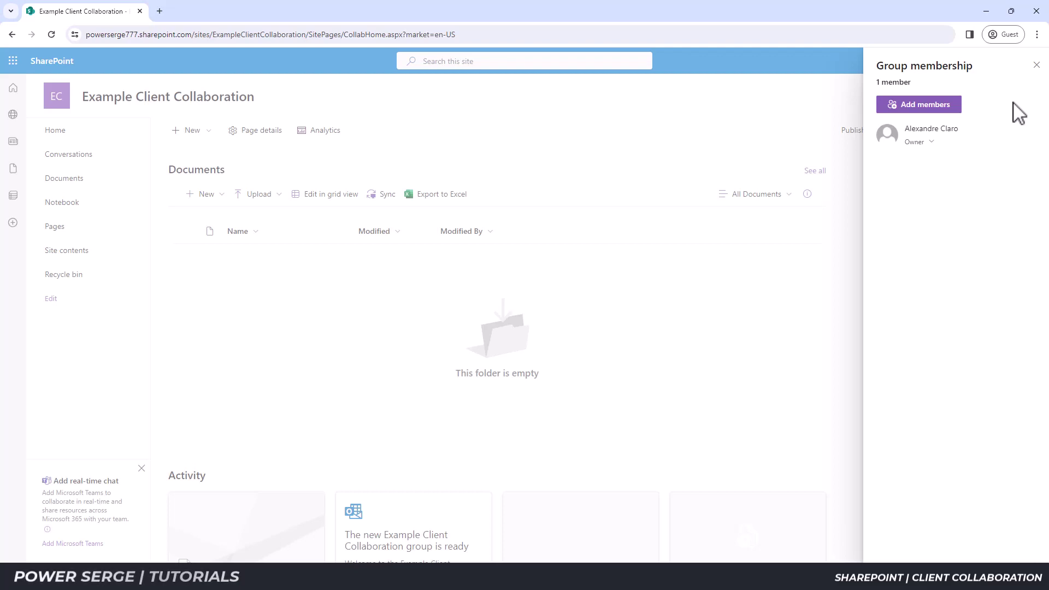
left_click(959, 108)
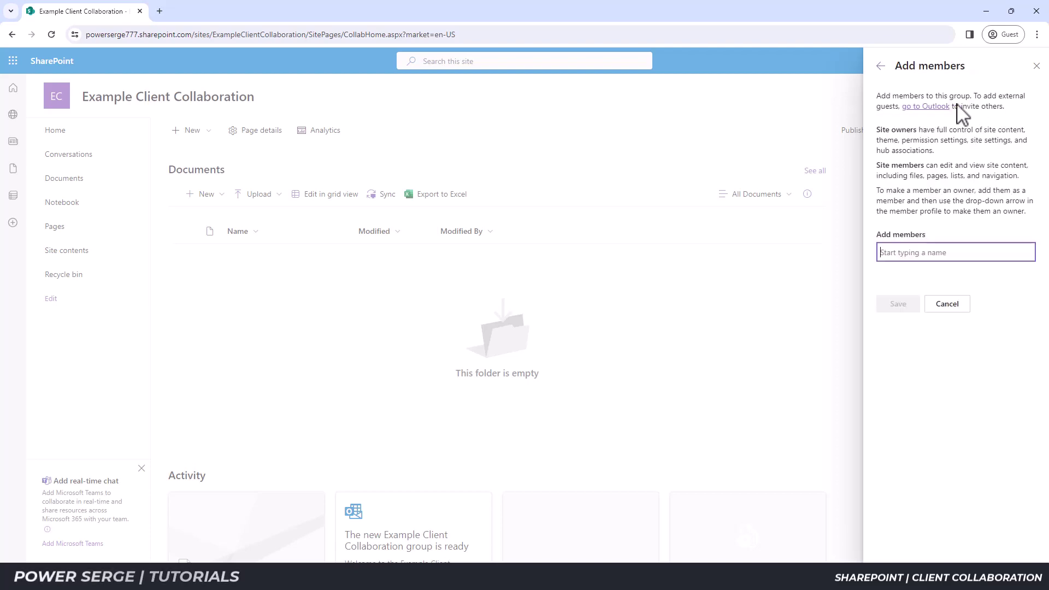
left_click_drag(958, 97, 1004, 108)
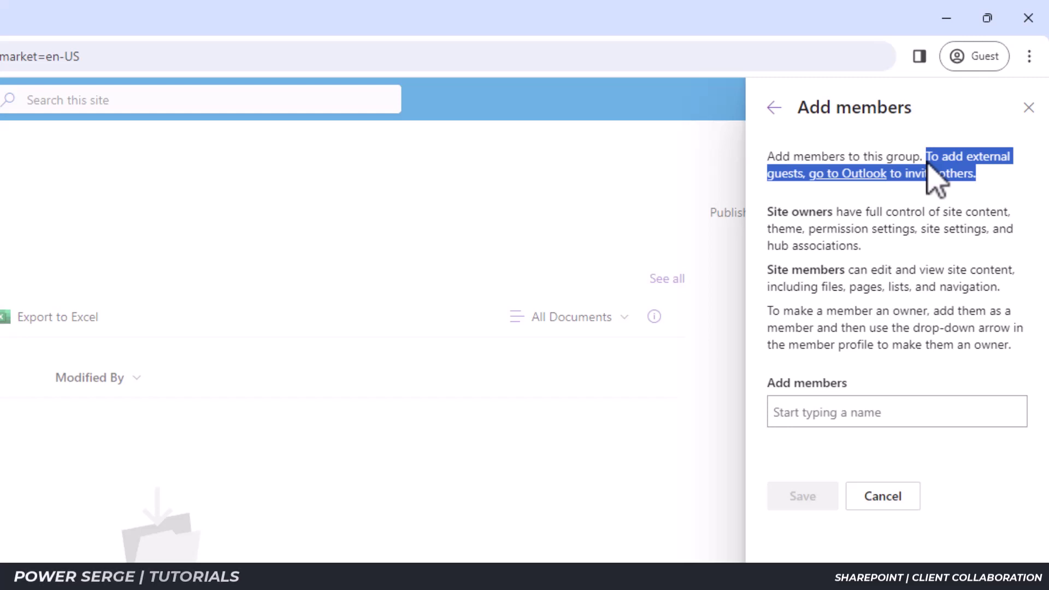
left_click(847, 173)
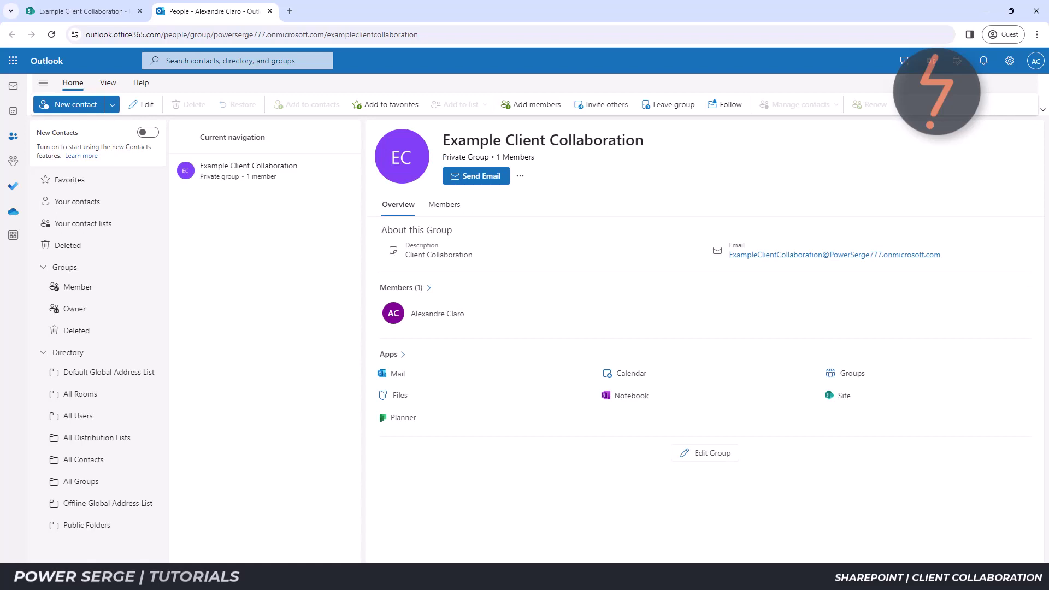
Add the external guest by e-mail address as a group member, then return to SharePoint.
left_click(539, 107)
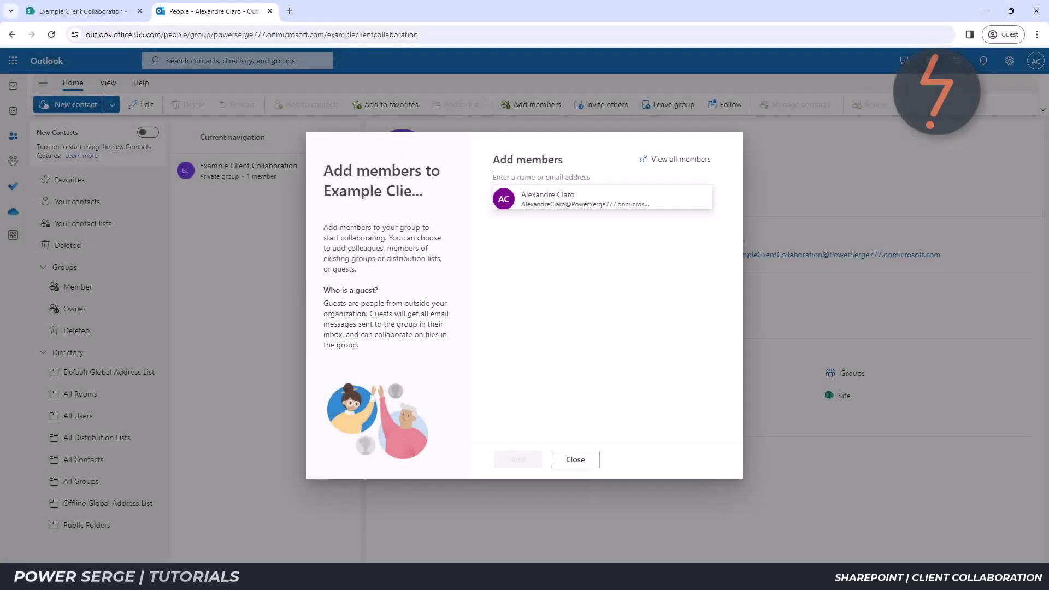
left_click(499, 178)
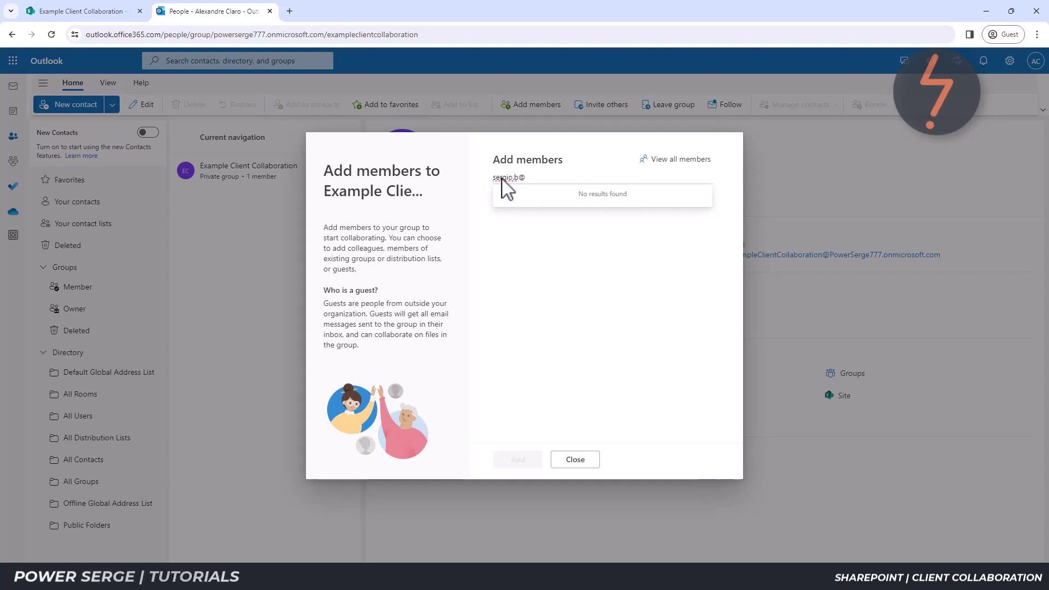
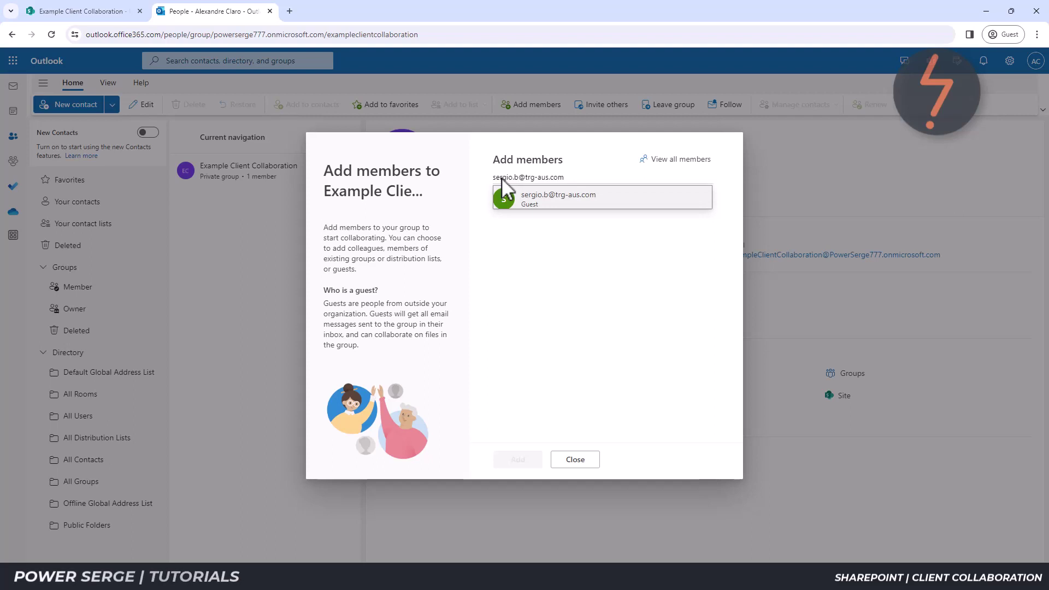
left_click(612, 203)
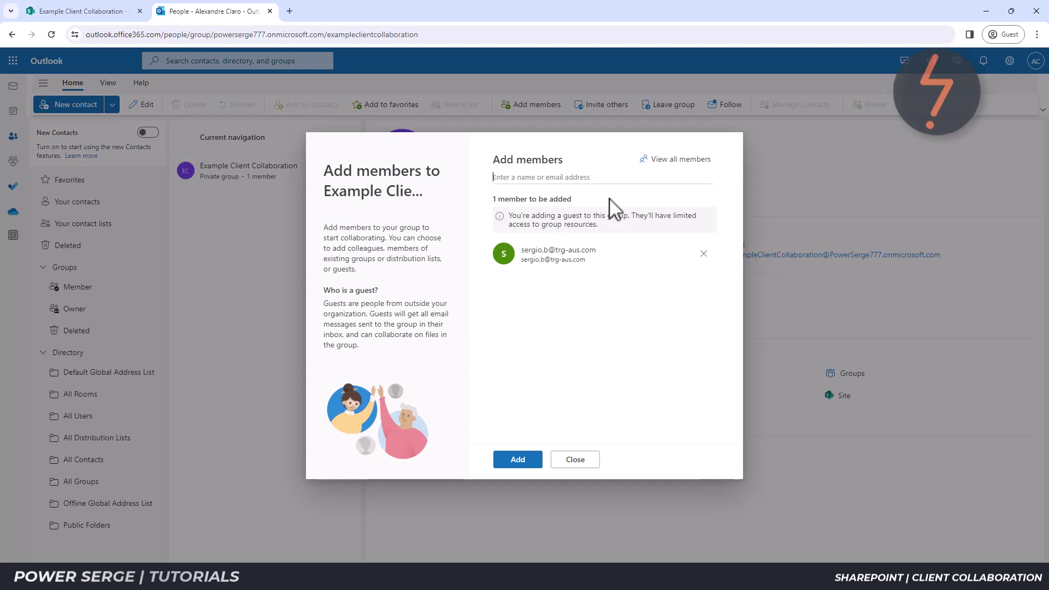
left_click(508, 458)
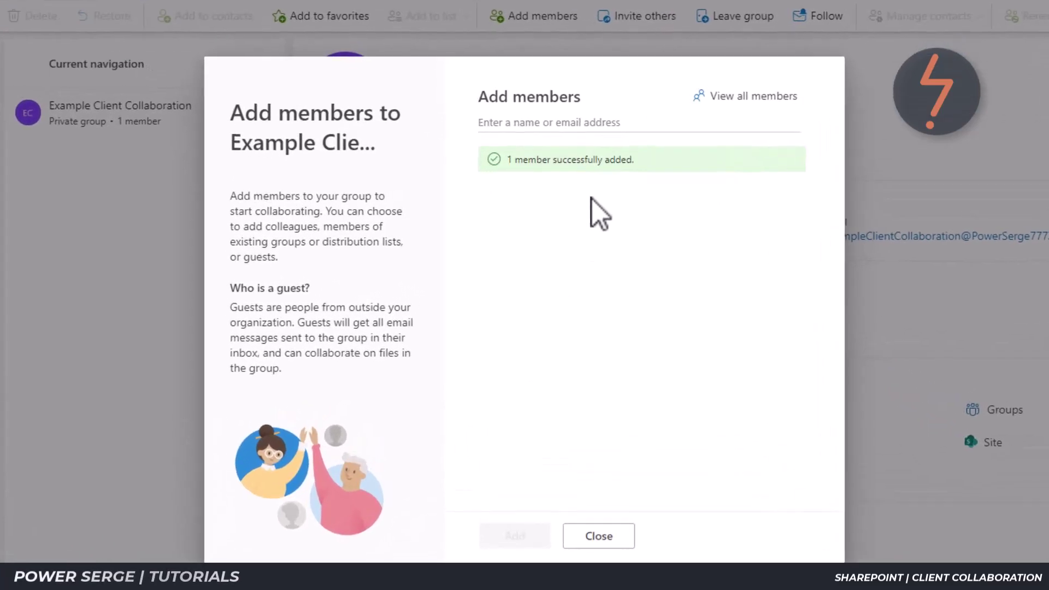
left_click(623, 538)
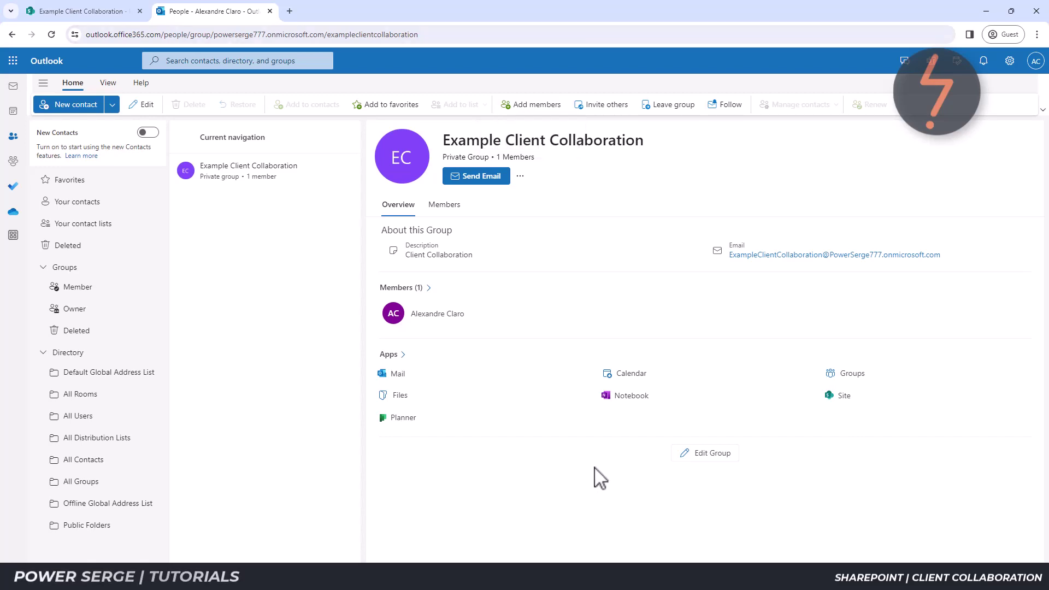
left_click(269, 11)
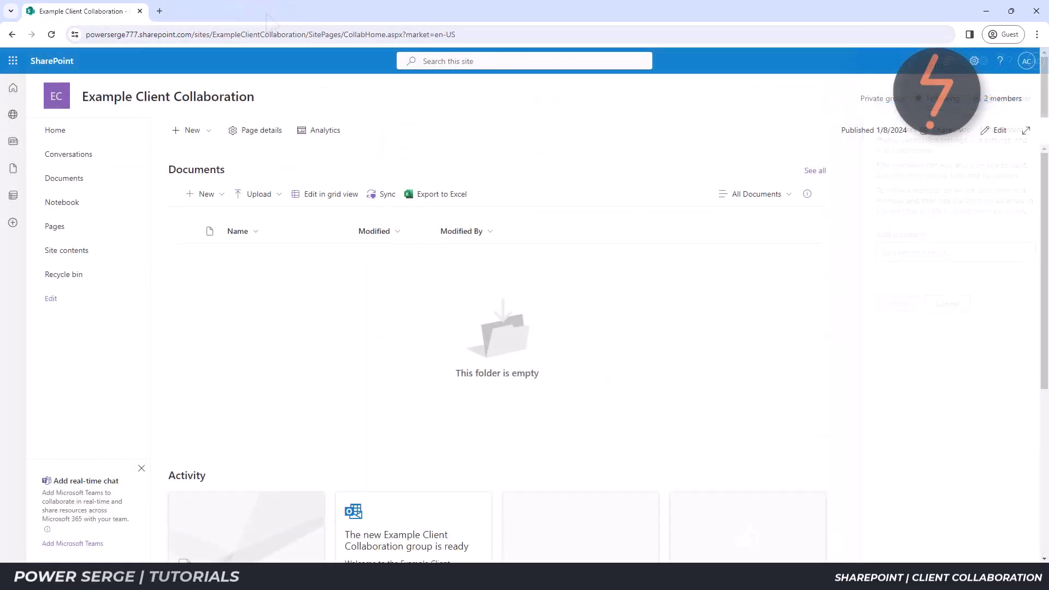
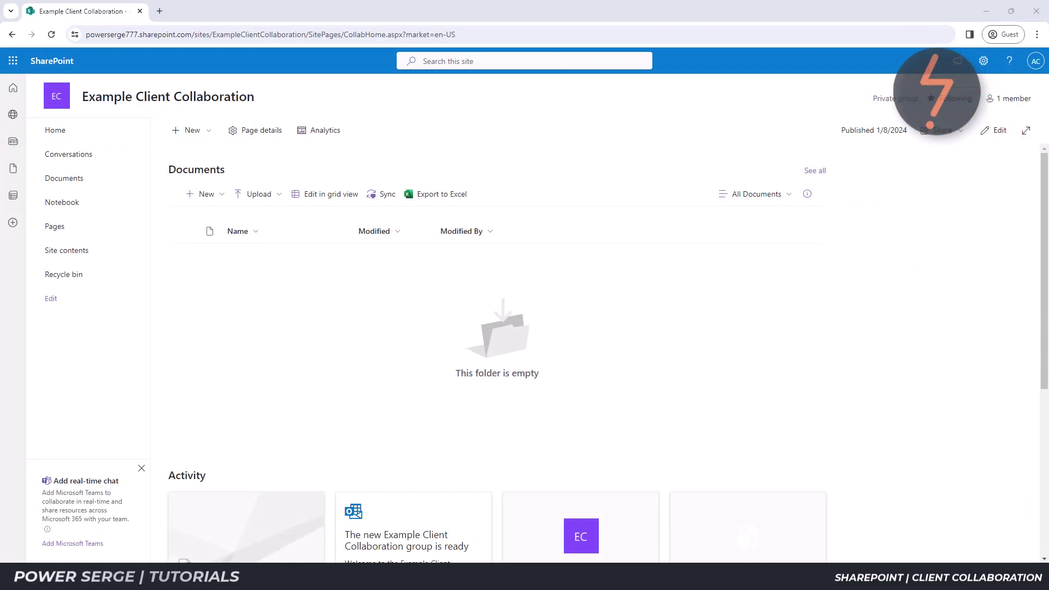
Create a new folder named '01 - Example' in the Documents library.
left_click(203, 198)
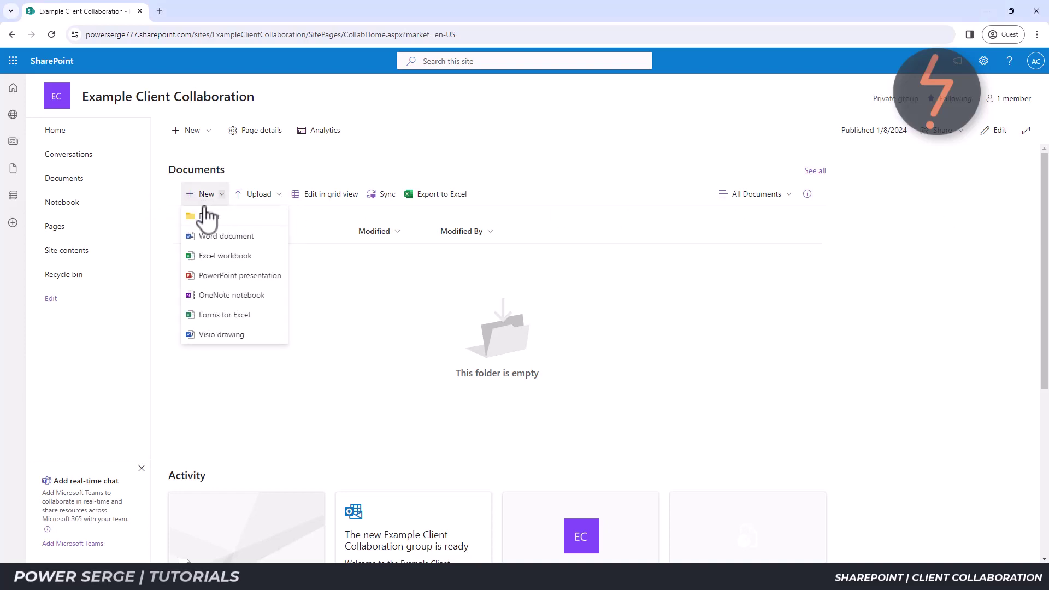
left_click(207, 215)
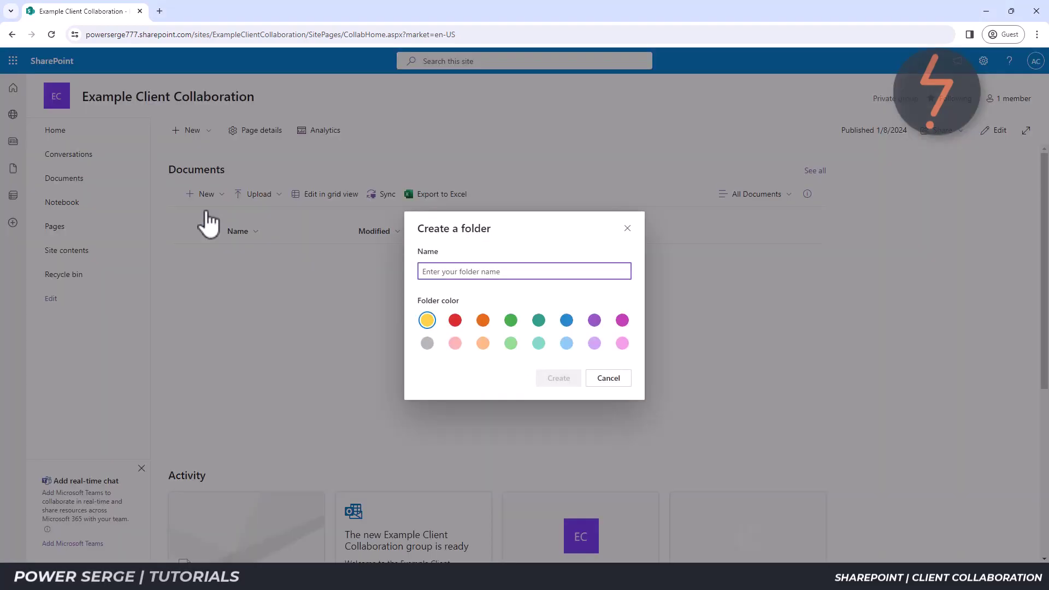
type("01 - ")
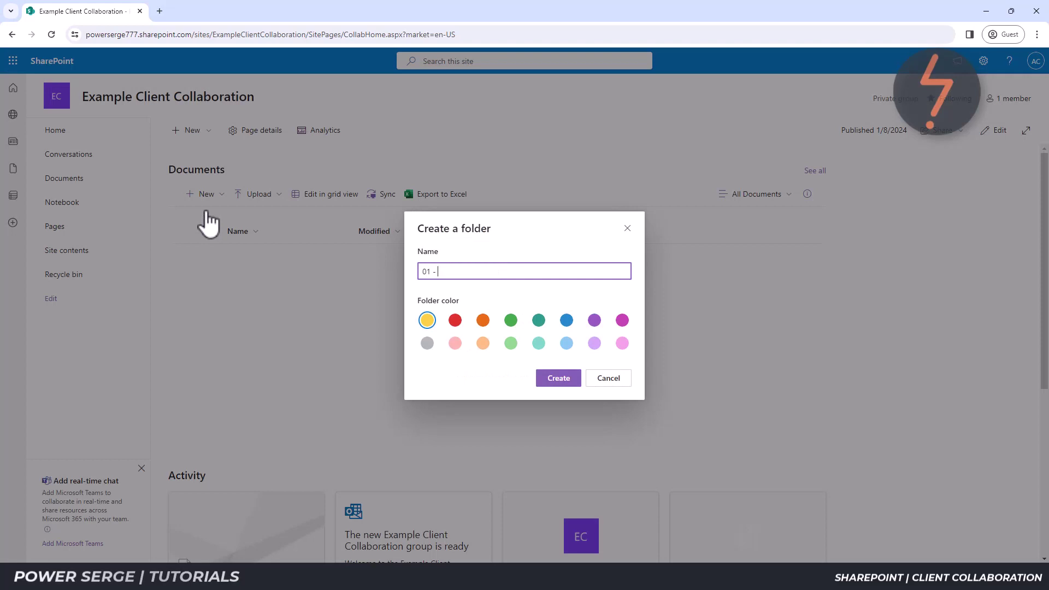
type("Example")
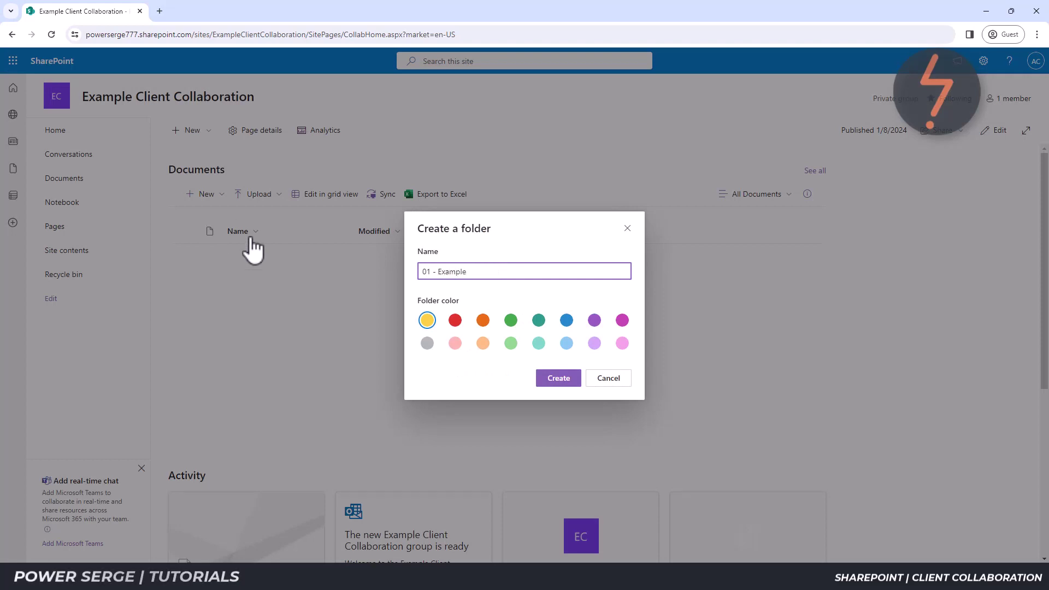
left_click(557, 379)
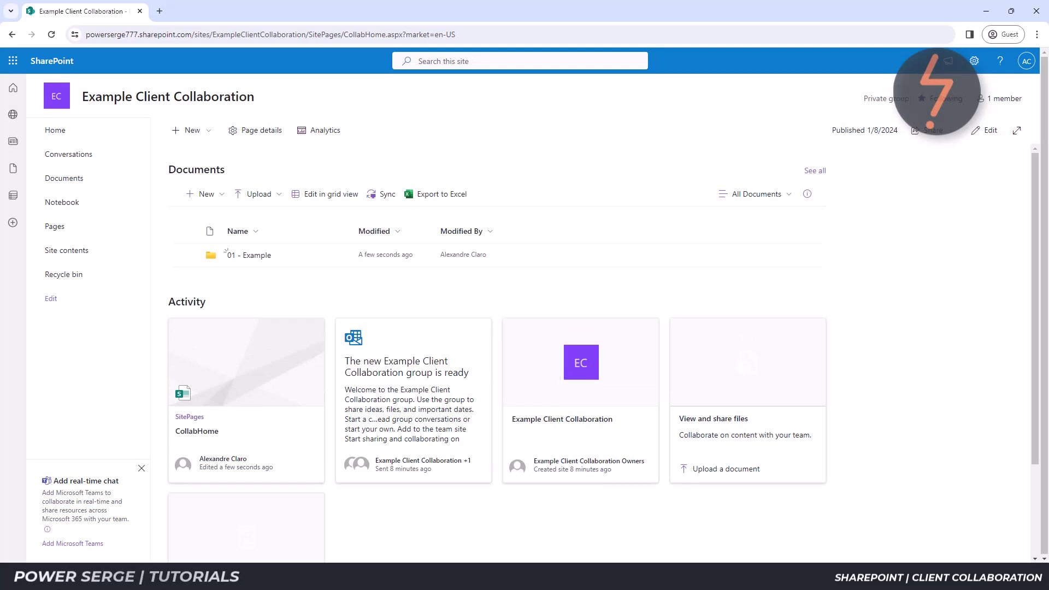
Upload Heritage_Revised.rvt from the Model-In-Place folder into 01 - Example.
key("alt+Tab")
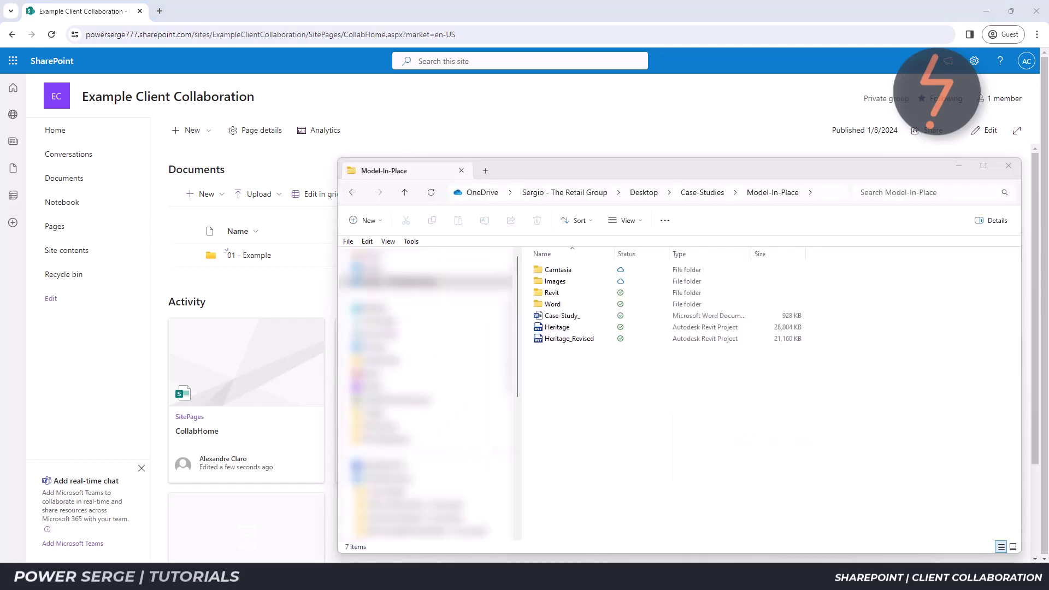
left_click(581, 339)
left_click_drag(581, 342, 260, 270)
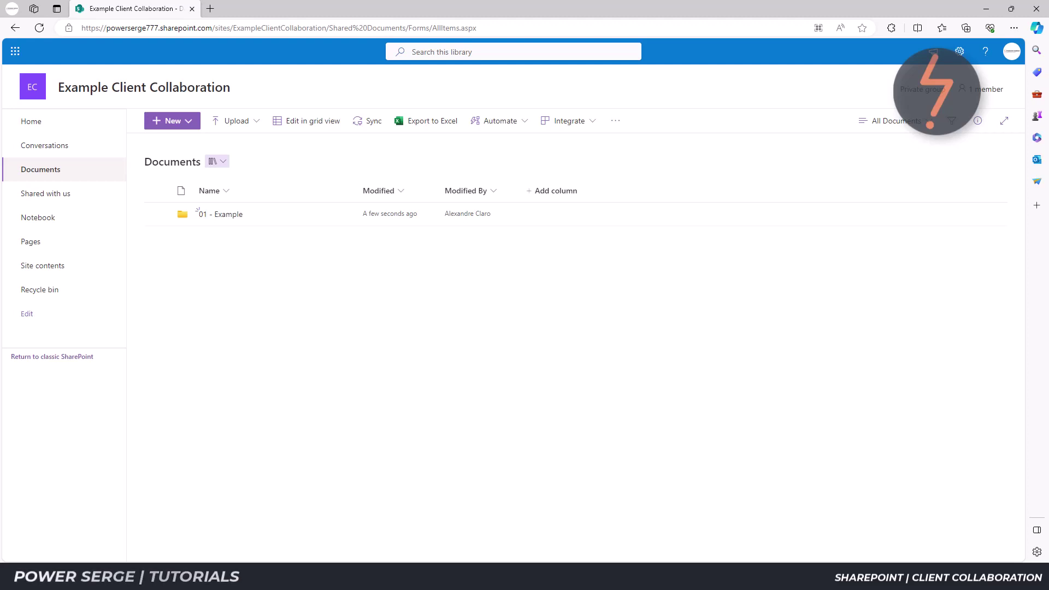
Open the 01 - Example folder and preview Heritage_Revised.rvt inside it.
left_click(224, 215)
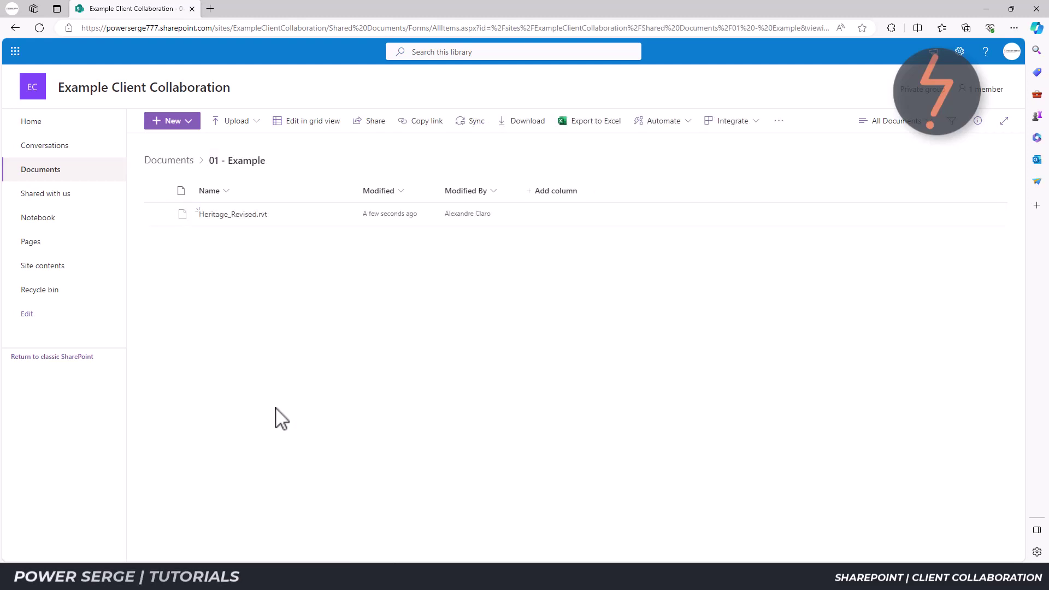
left_click(263, 219)
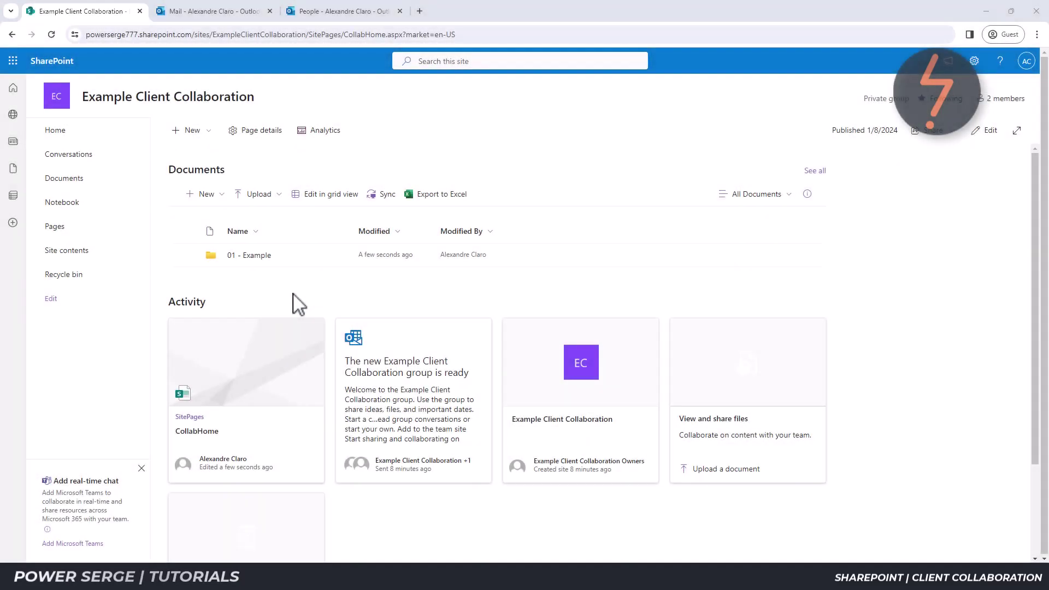
Add Microsoft Teams to the Example Client Collaboration site, confirming the team creation.
left_click(82, 544)
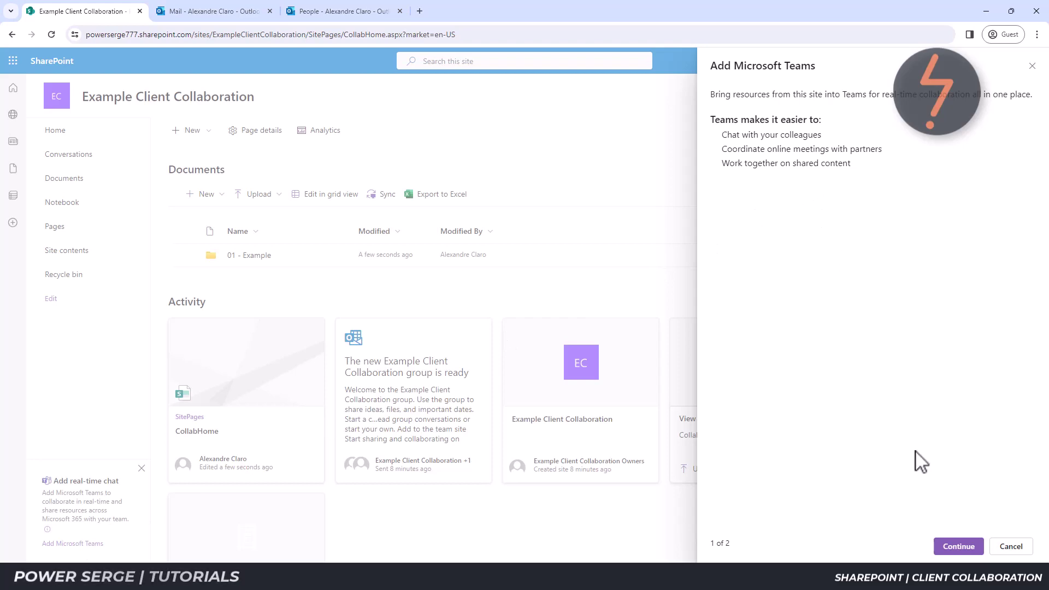
left_click(957, 549)
left_click(956, 547)
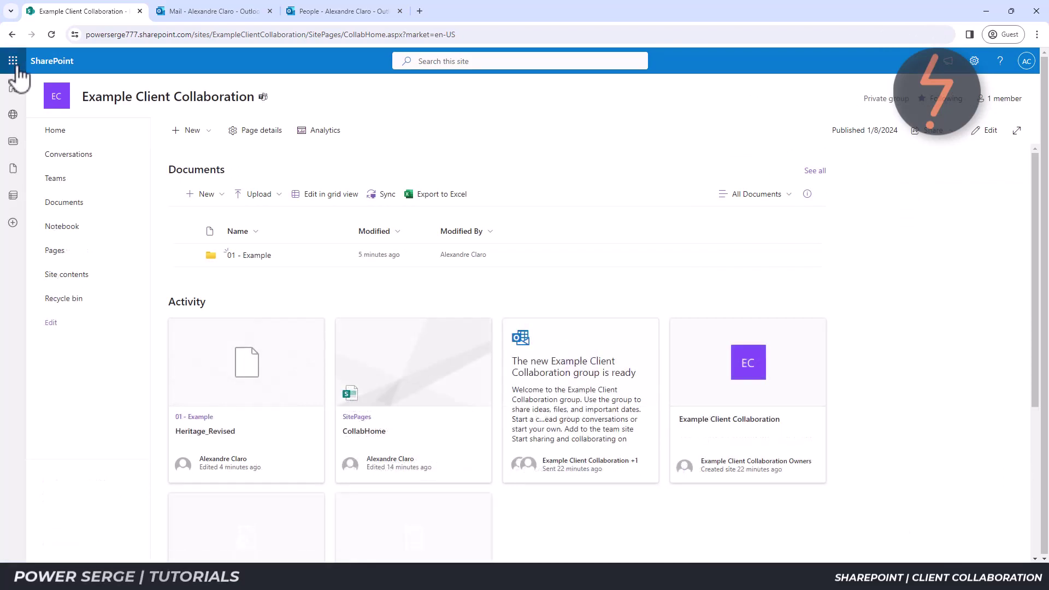
Open Teams from the Microsoft 365 app list to reach the team's General channel.
left_click(14, 63)
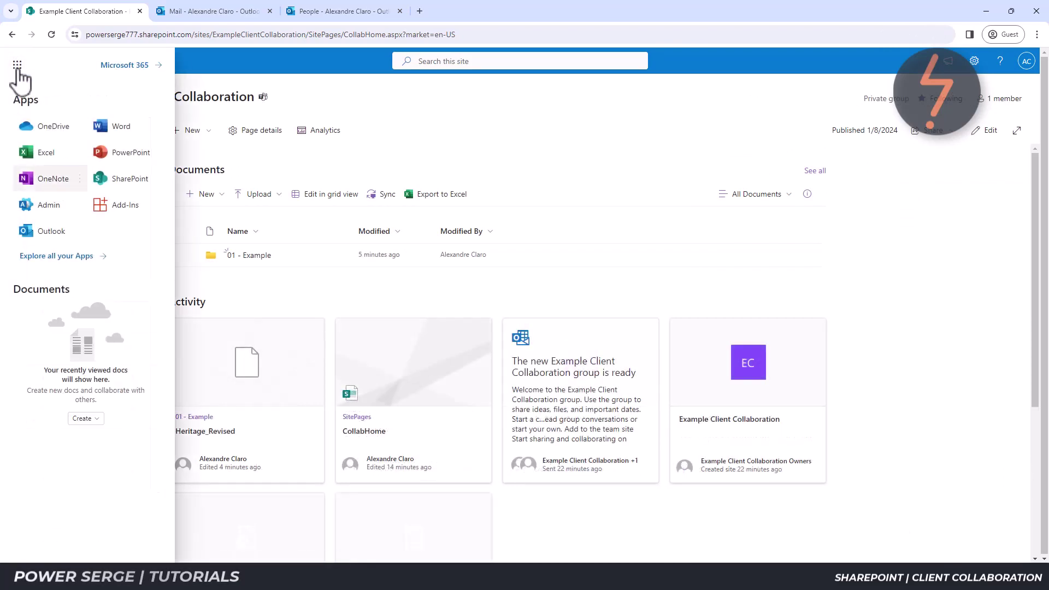
left_click(65, 256)
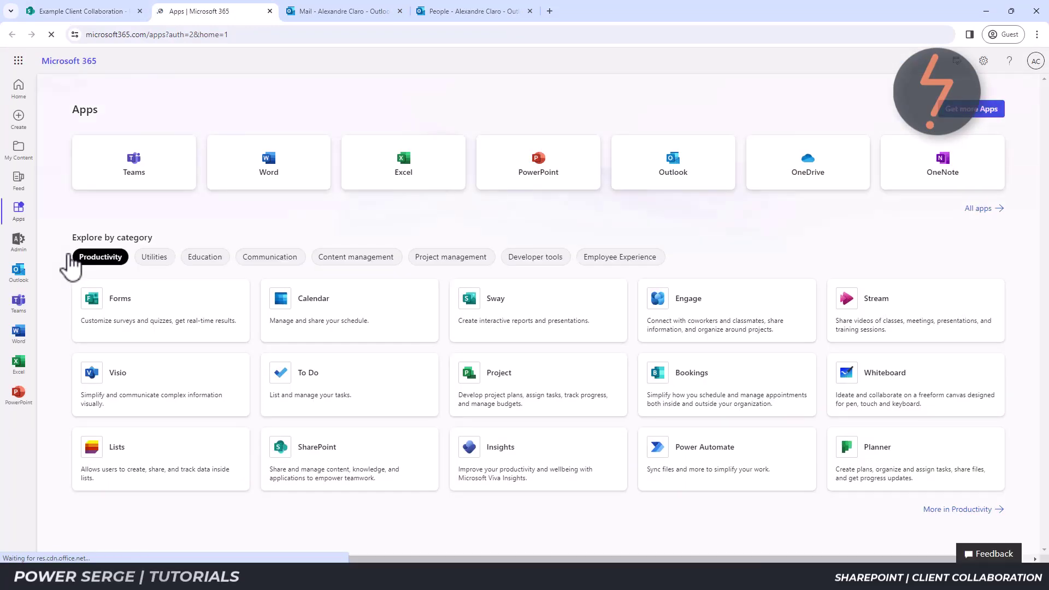
left_click(25, 300)
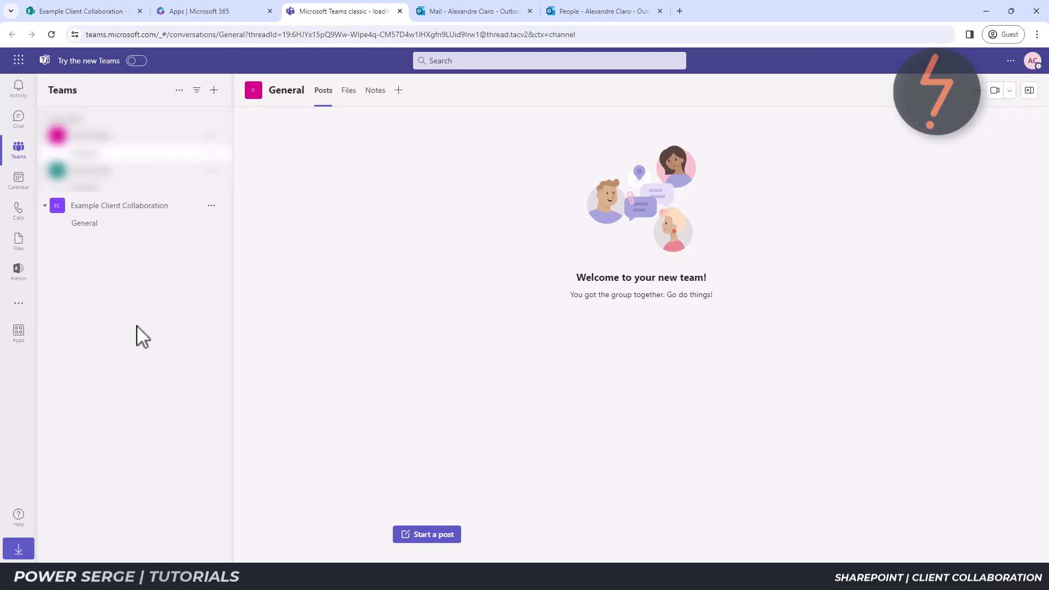
left_click(211, 207)
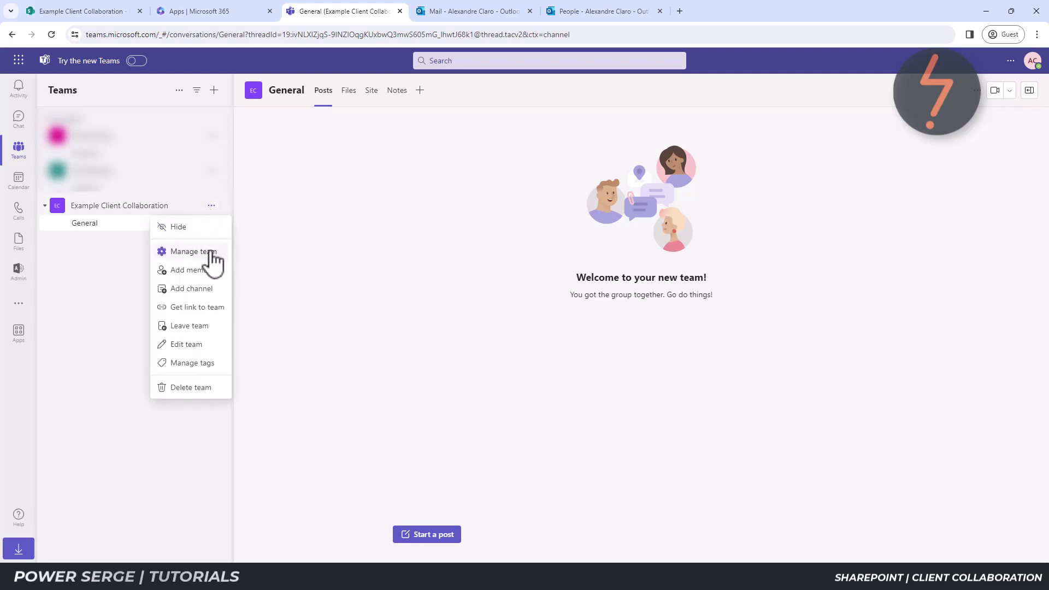
left_click(193, 251)
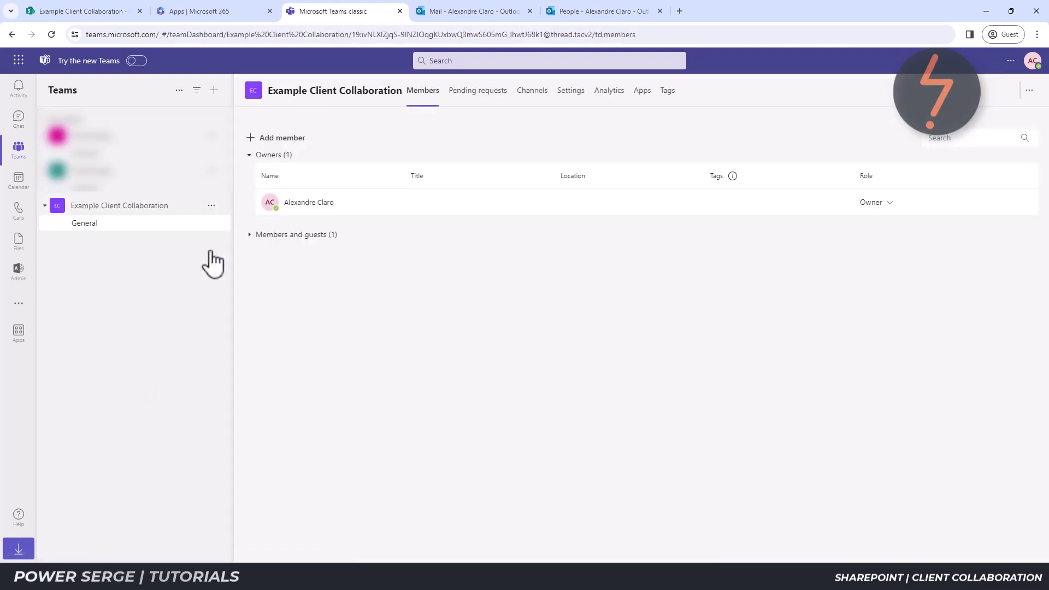
left_click(248, 239)
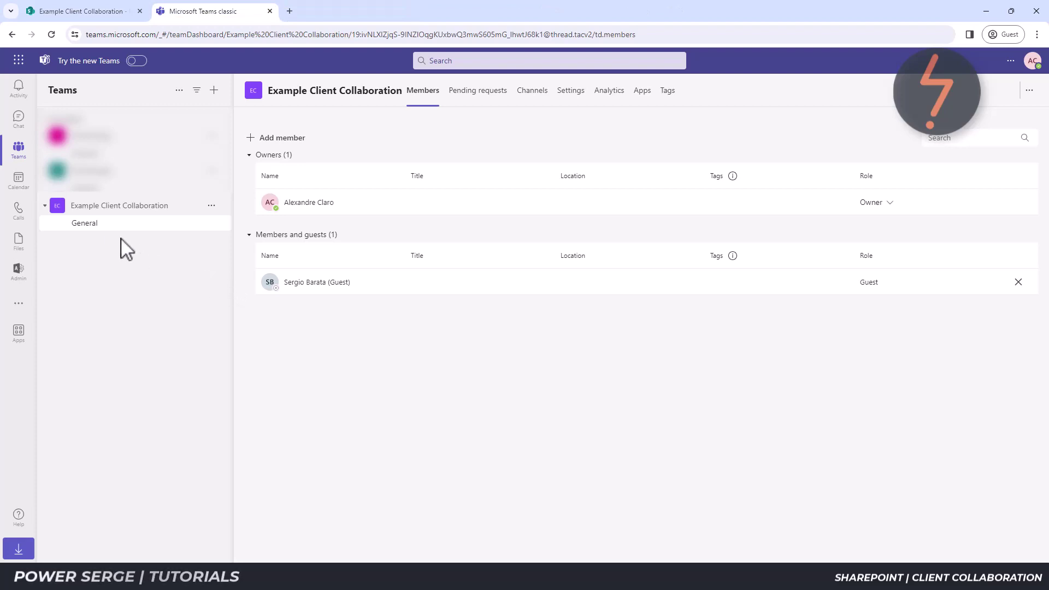
left_click(99, 228)
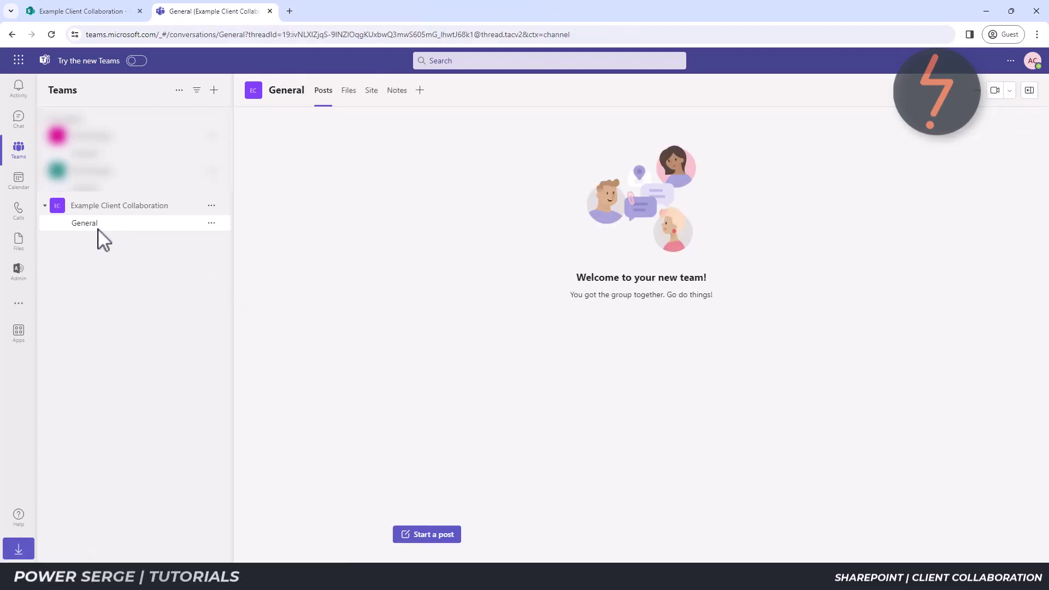
Sync the 01 - Example folder from the channel's Site tab, then edit the group.
left_click(372, 93)
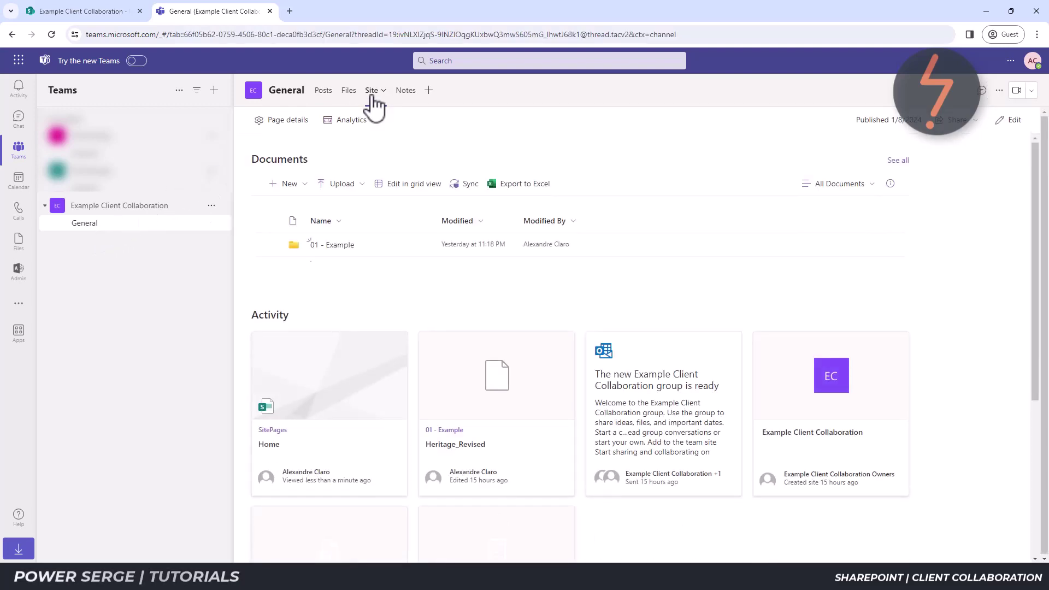
left_click(348, 247)
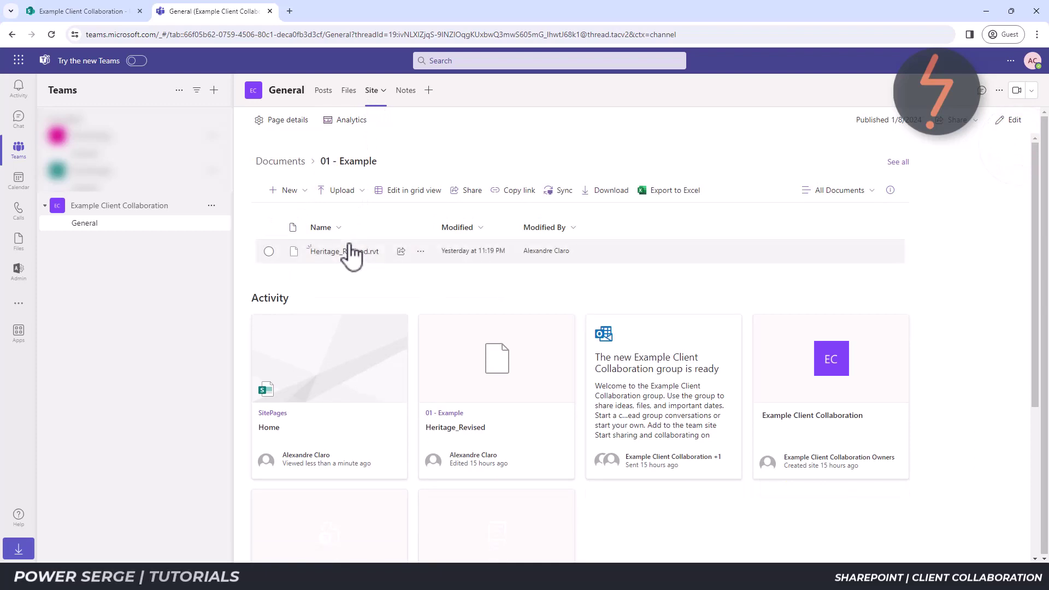
left_click(565, 197)
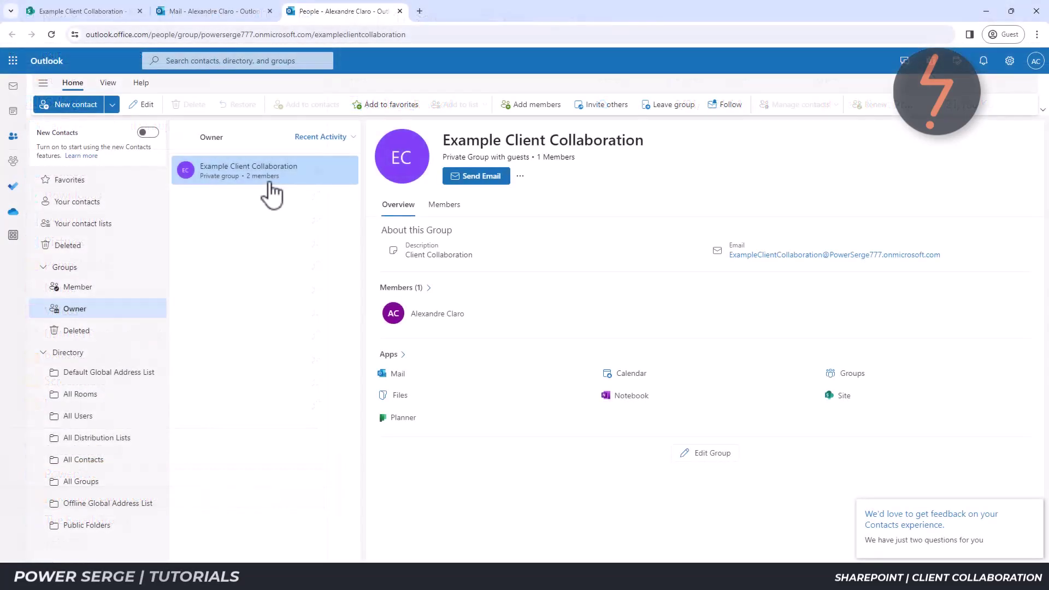
left_click(731, 460)
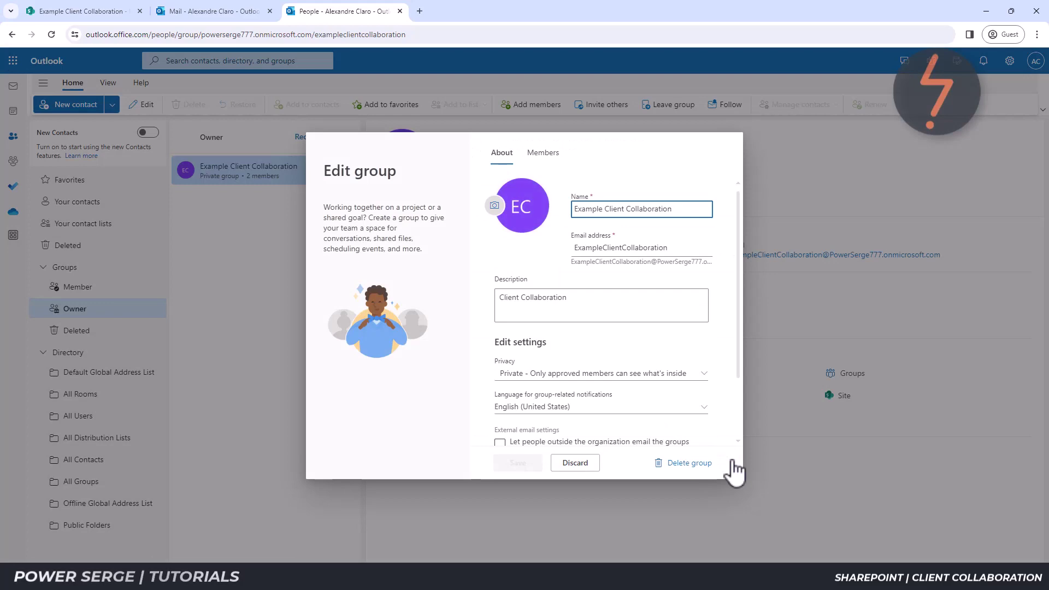